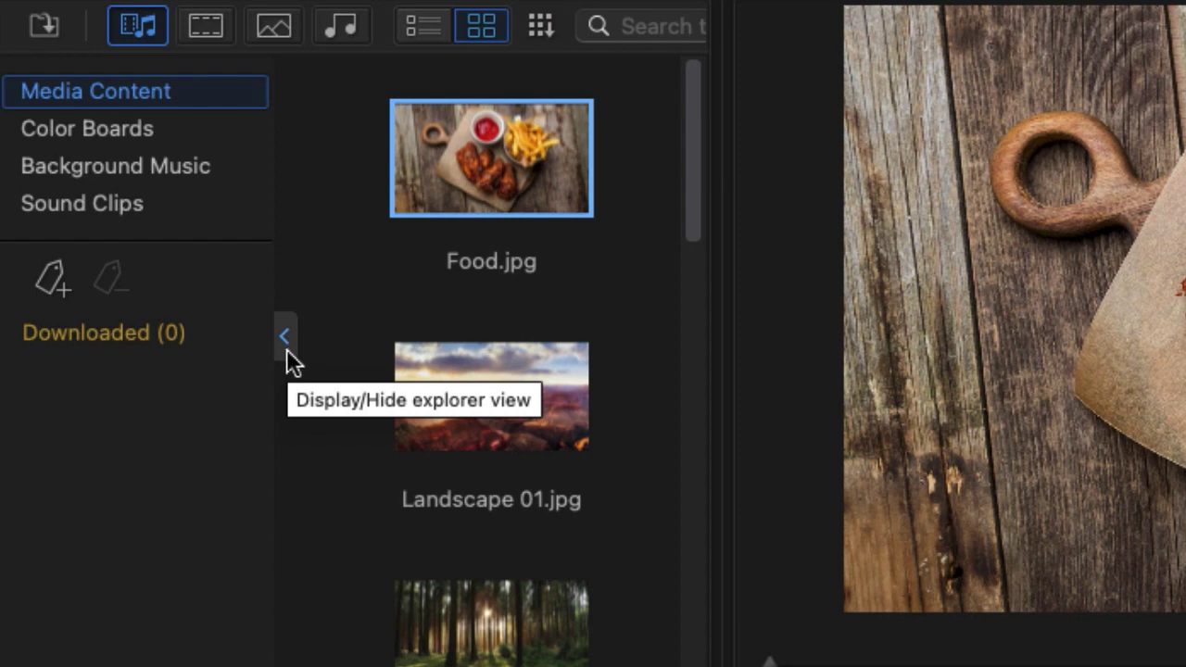
Collapse the media library's explorer panel so the media grid shows two columns.
left_click(286, 350)
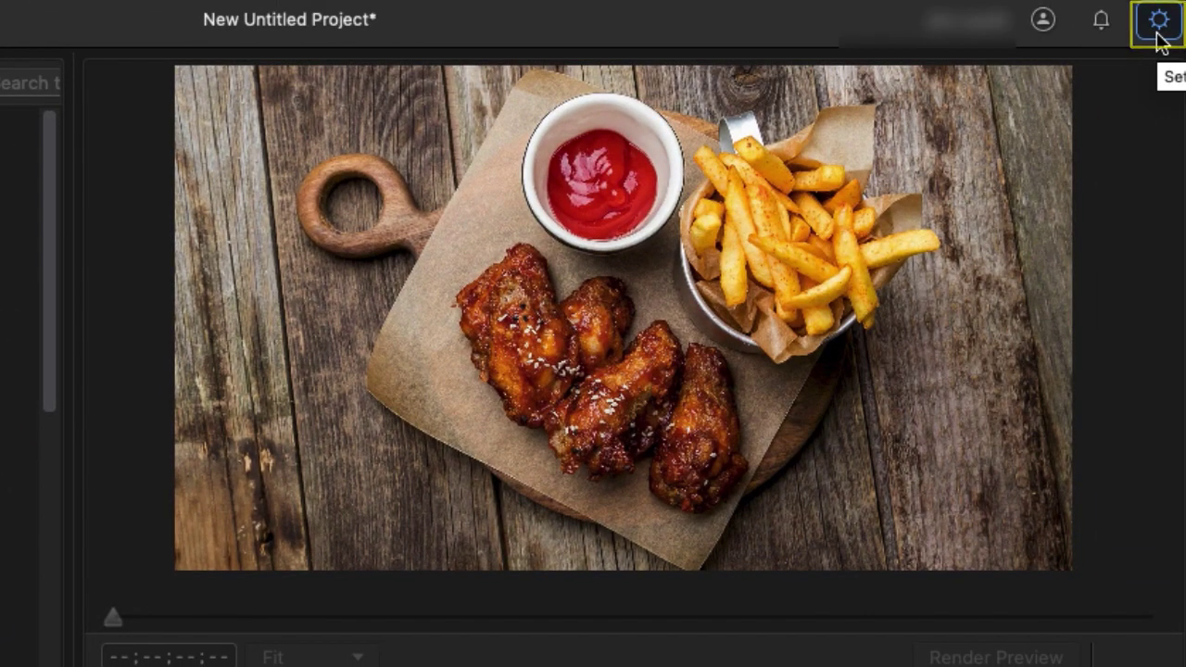
left_click(1158, 42)
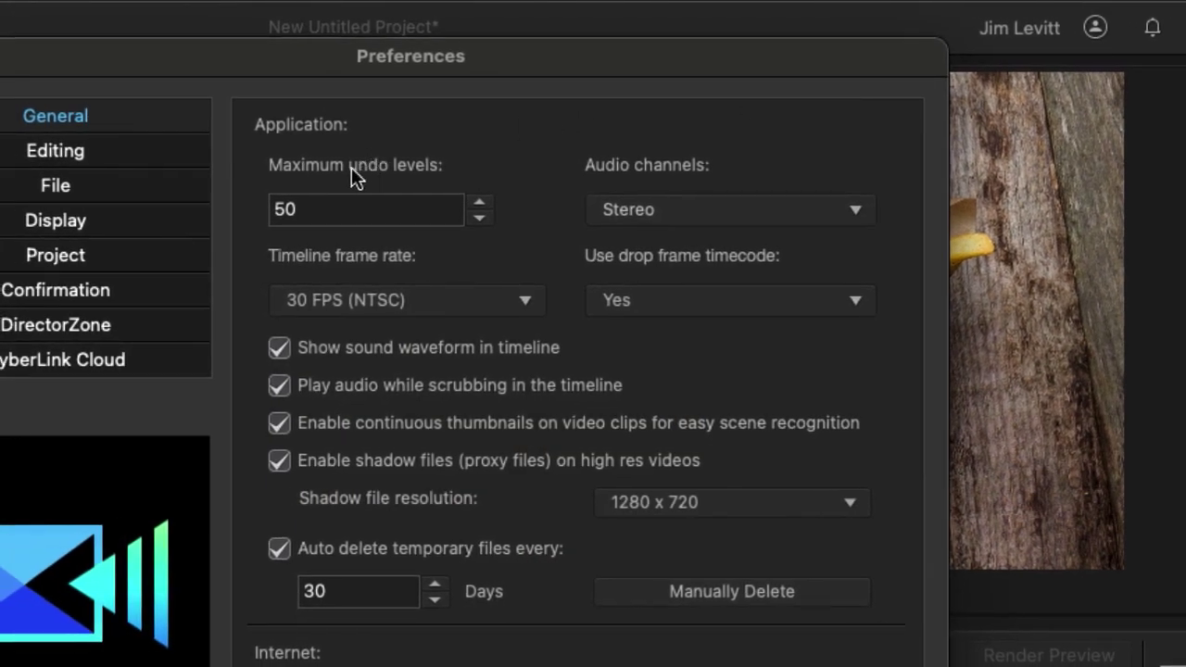
On the Project preferences page, turn off auto-loading of both sample clips and the last project at startup.
left_click(102, 261)
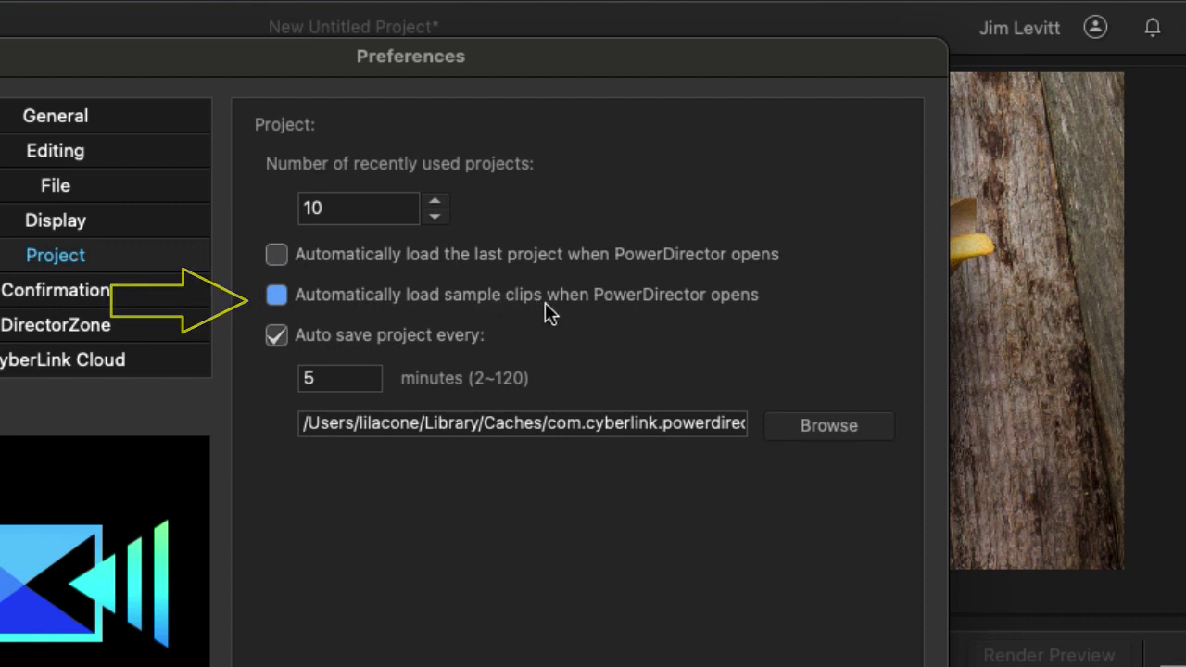
left_click(432, 293)
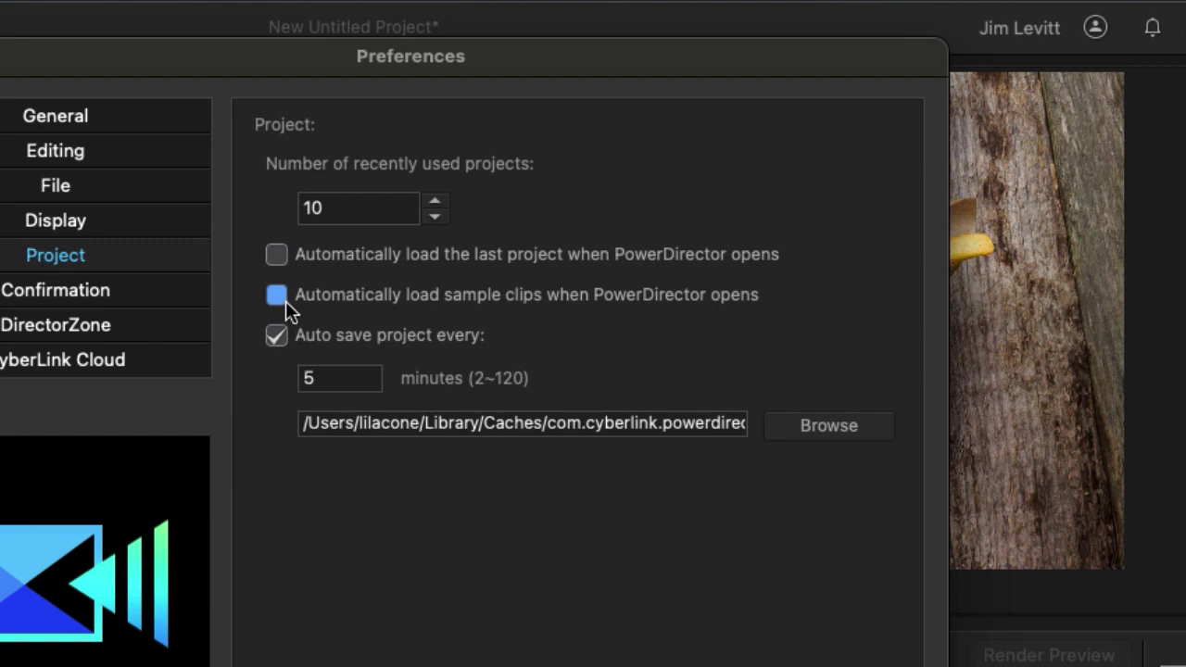
left_click(285, 300)
left_click(283, 302)
left_click(426, 304)
left_click(546, 295)
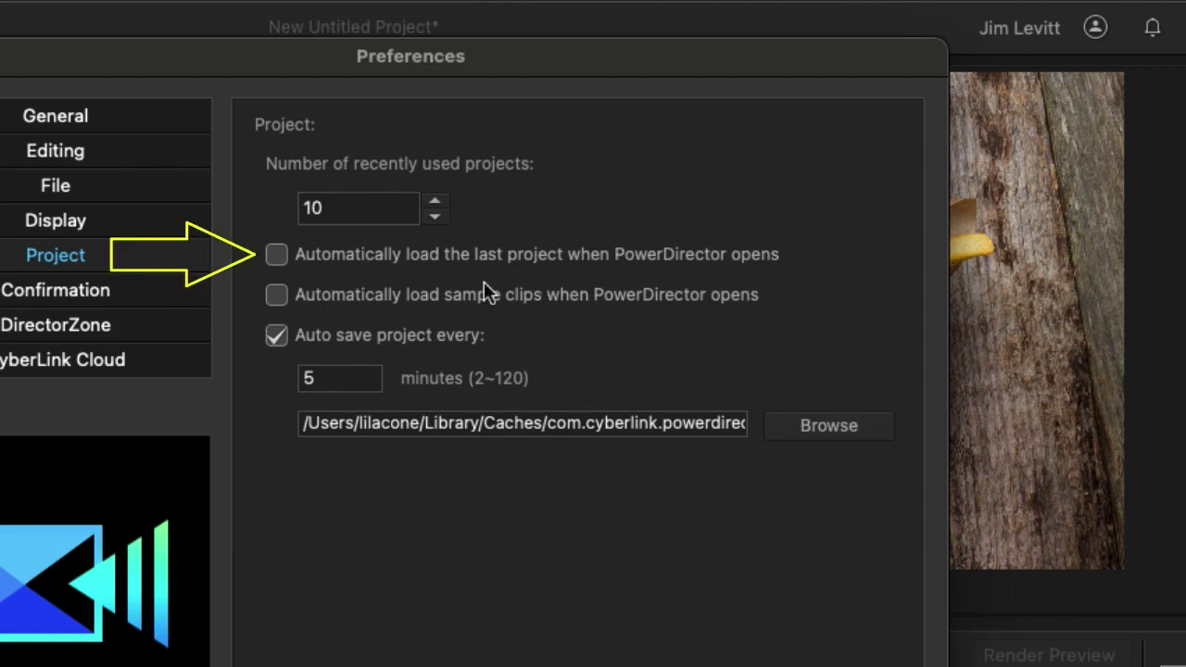
left_click(380, 258)
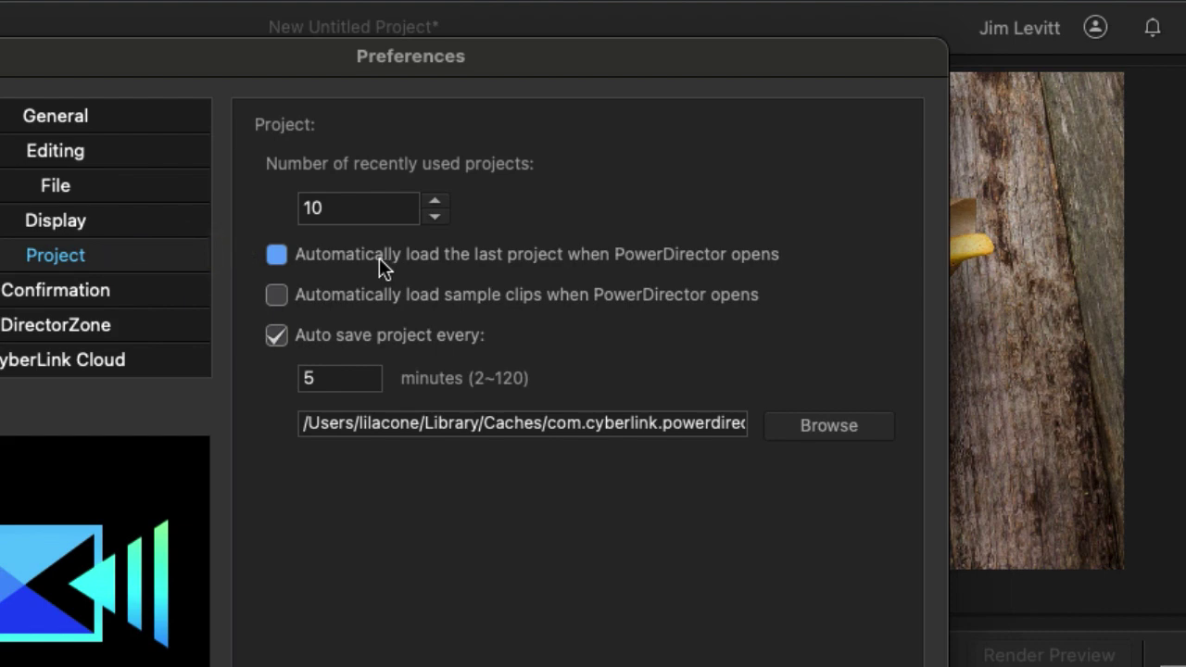
left_click(384, 260)
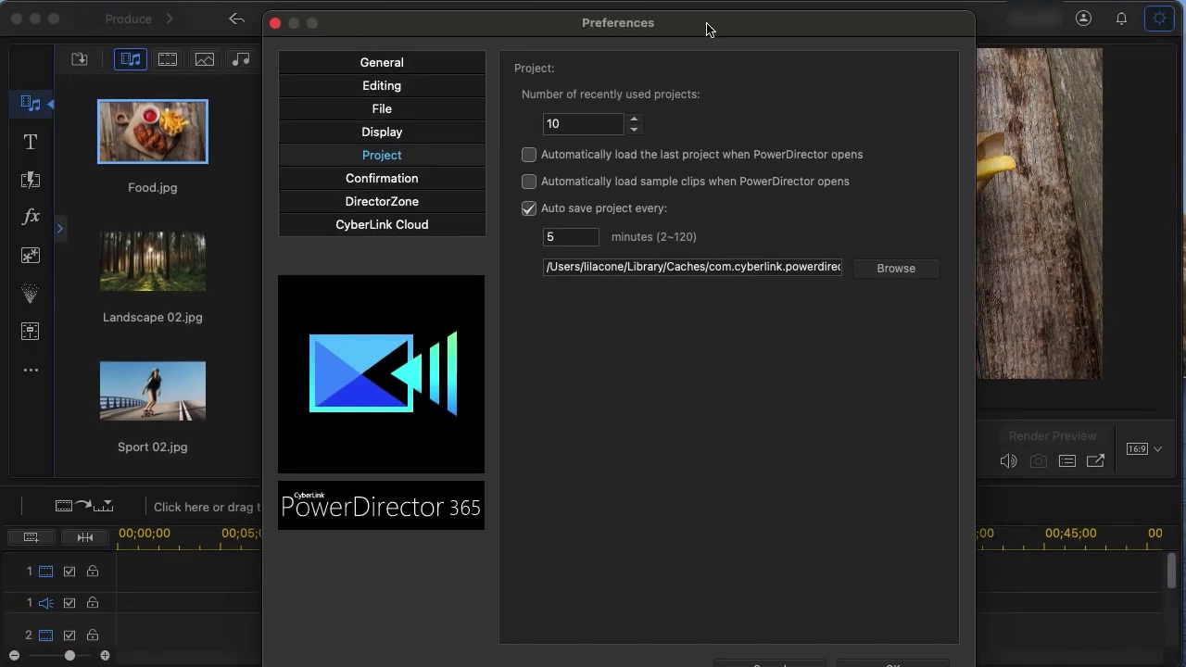
Apply the preferences and switch the media library to Small Icons view.
left_click_drag(706, 28, 703, 20)
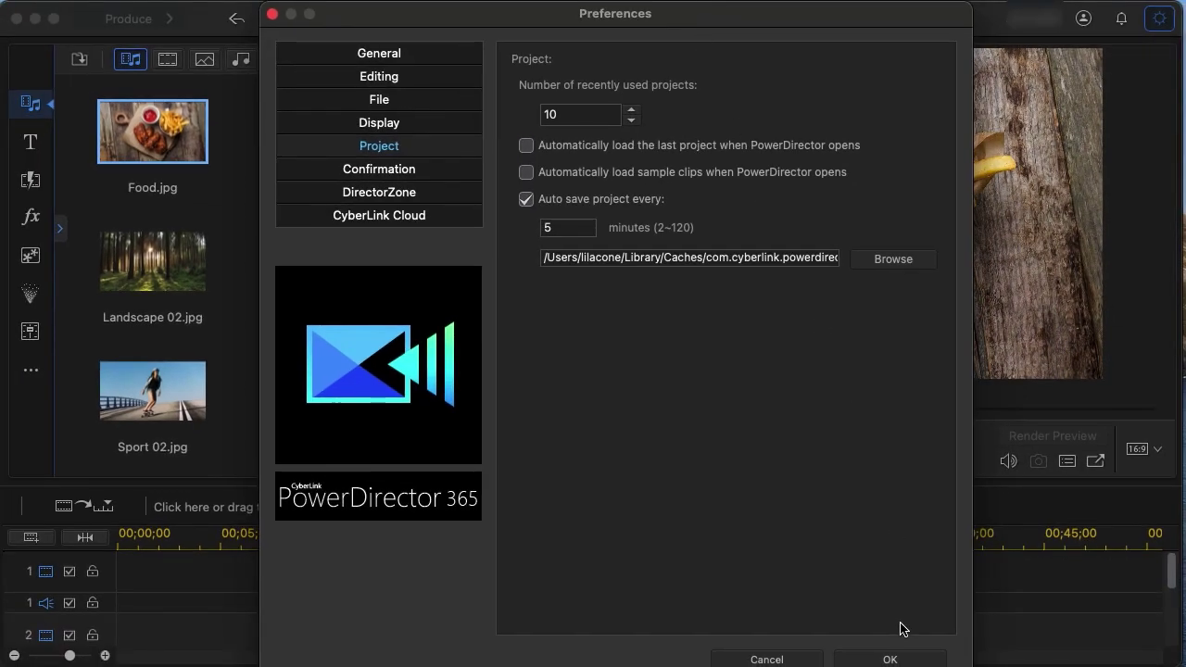
left_click(897, 659)
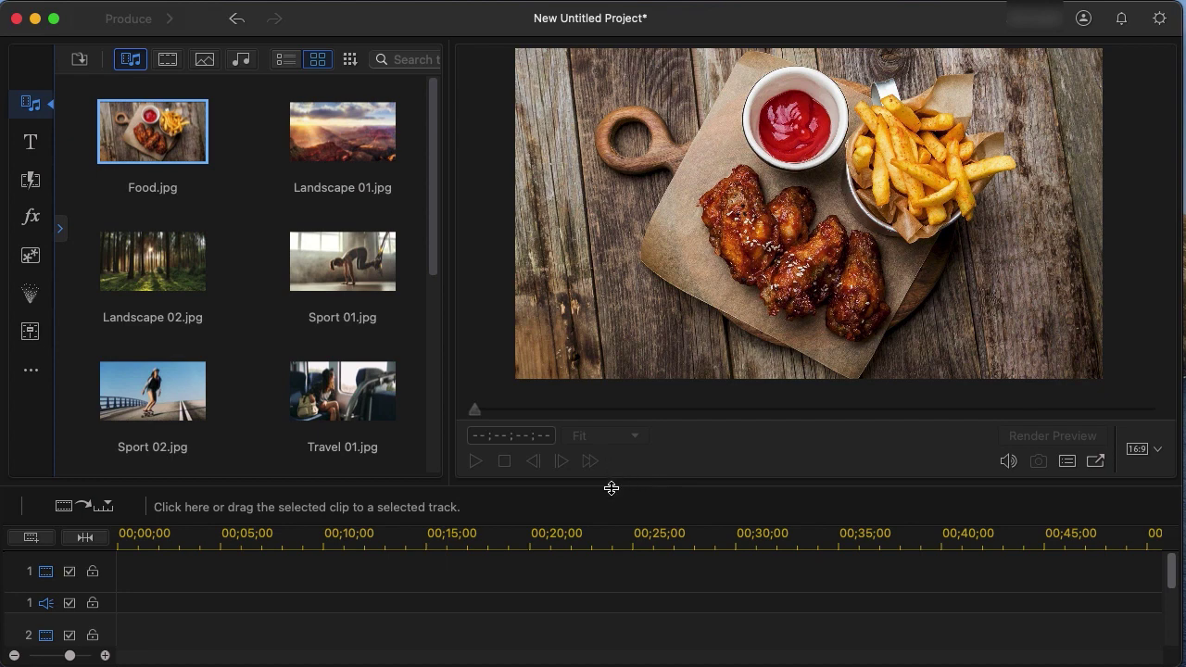
left_click(352, 63)
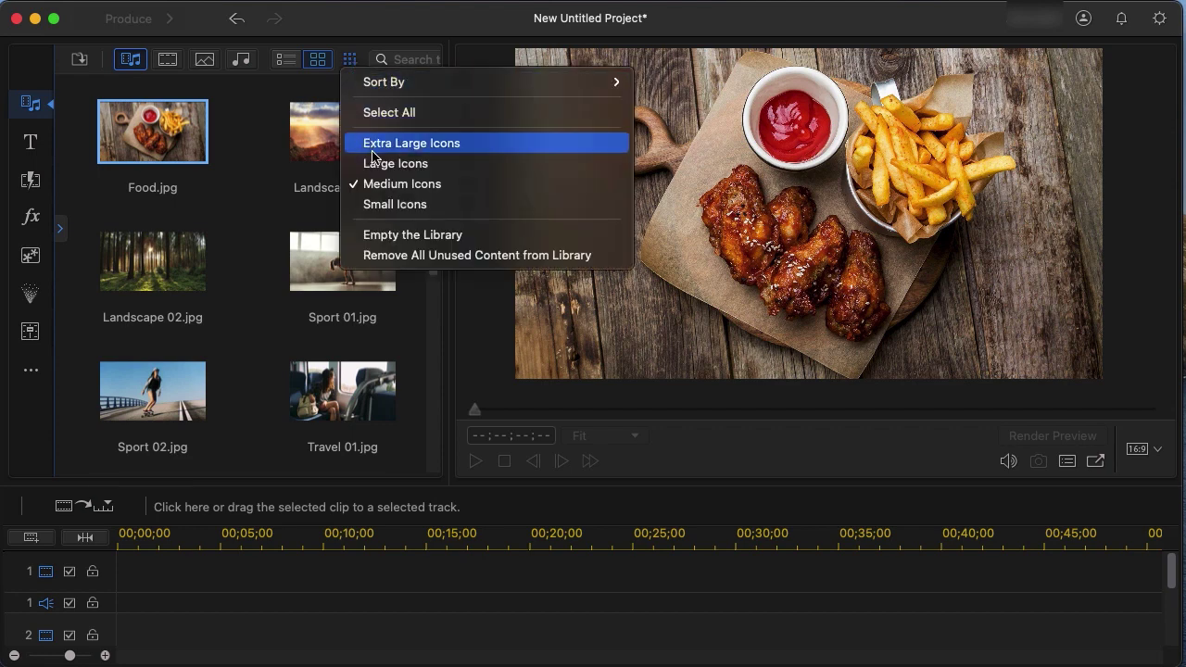
left_click(373, 205)
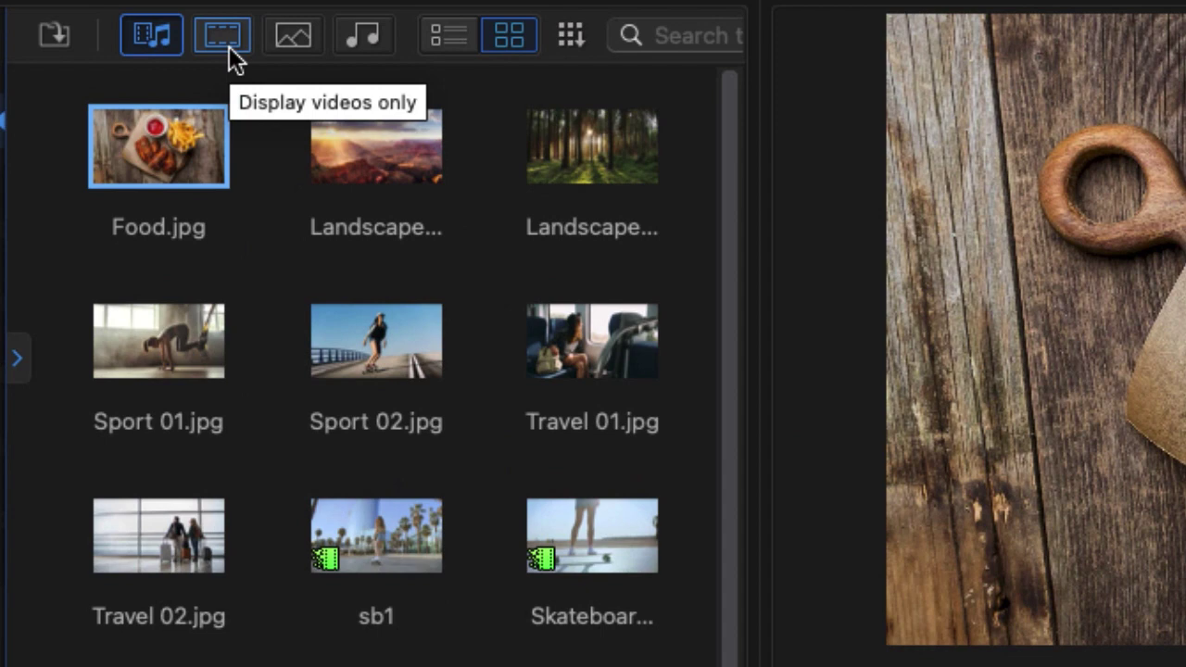
Try the video, image and music filters, ending with videos only (sb1 and two Skateboard clips).
left_click(229, 48)
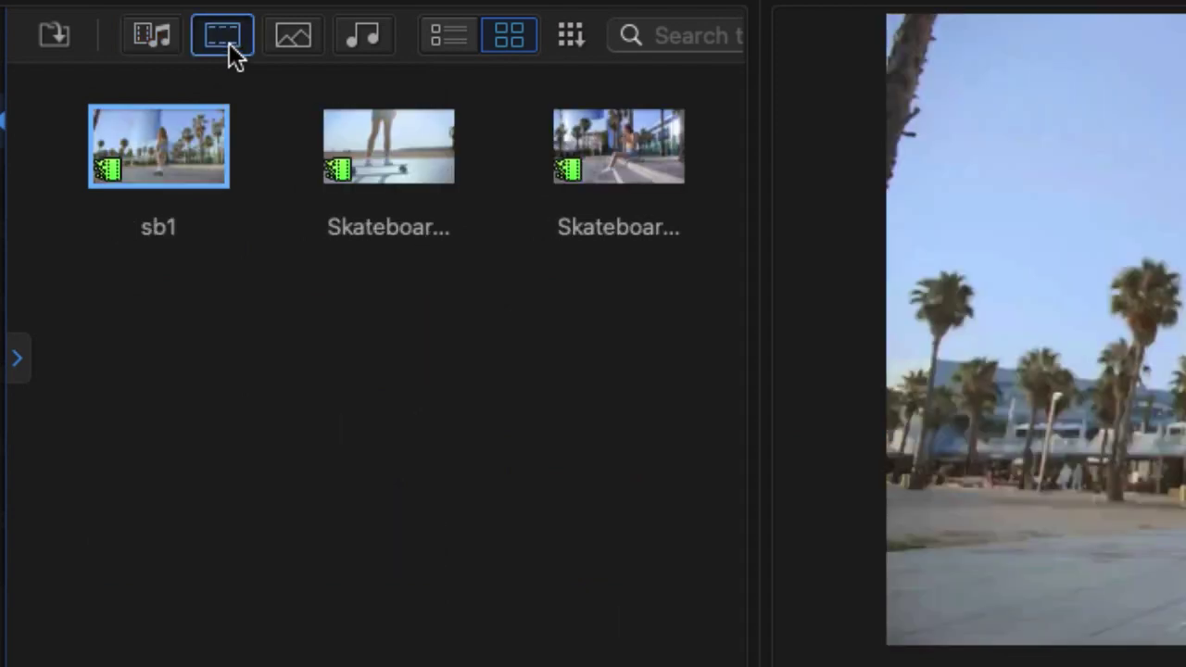
left_click(295, 39)
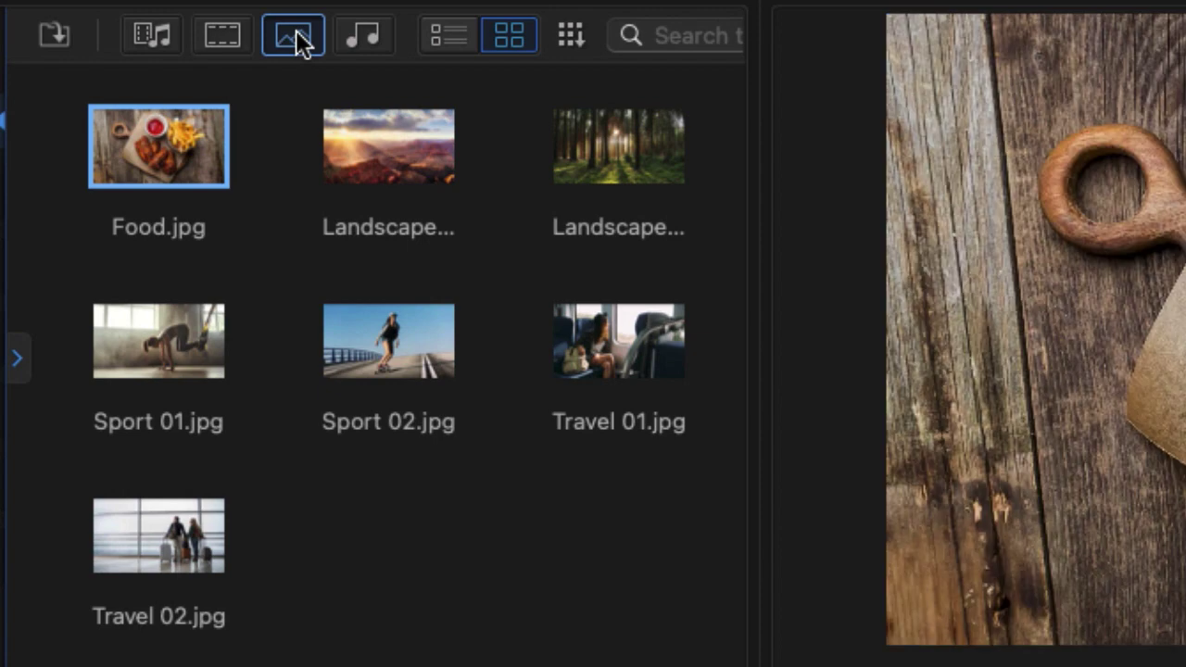
left_click(368, 43)
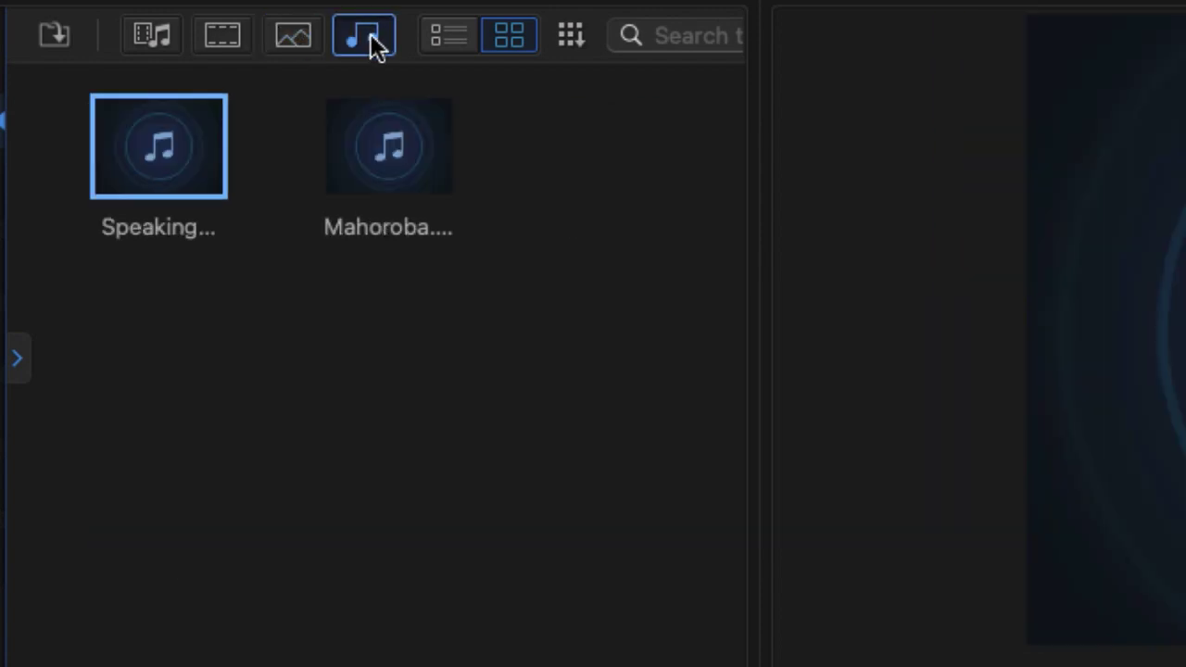
left_click(232, 37)
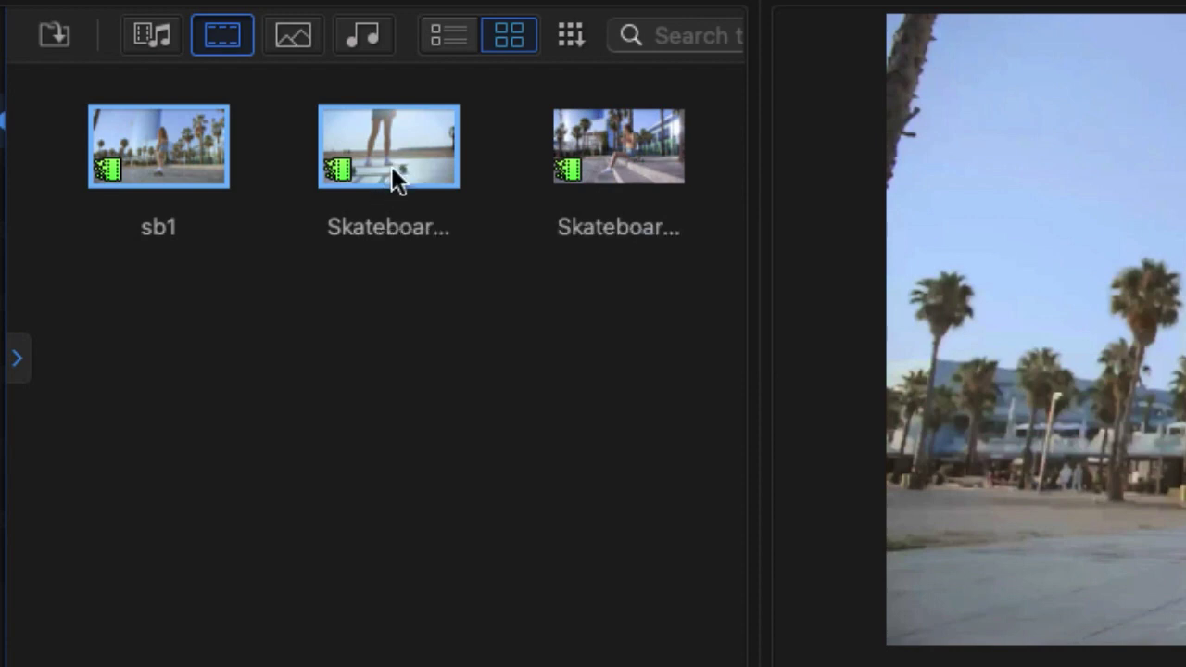
right_click(390, 171)
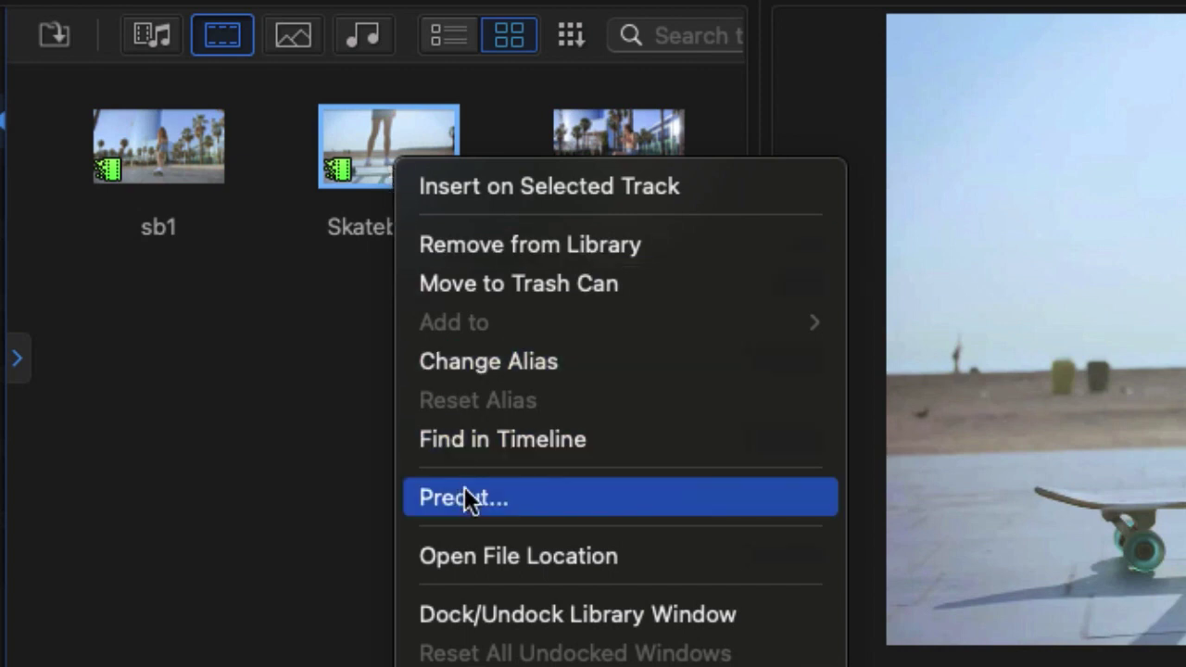
Change the Skateboard clip's alias to video2.
left_click(596, 362)
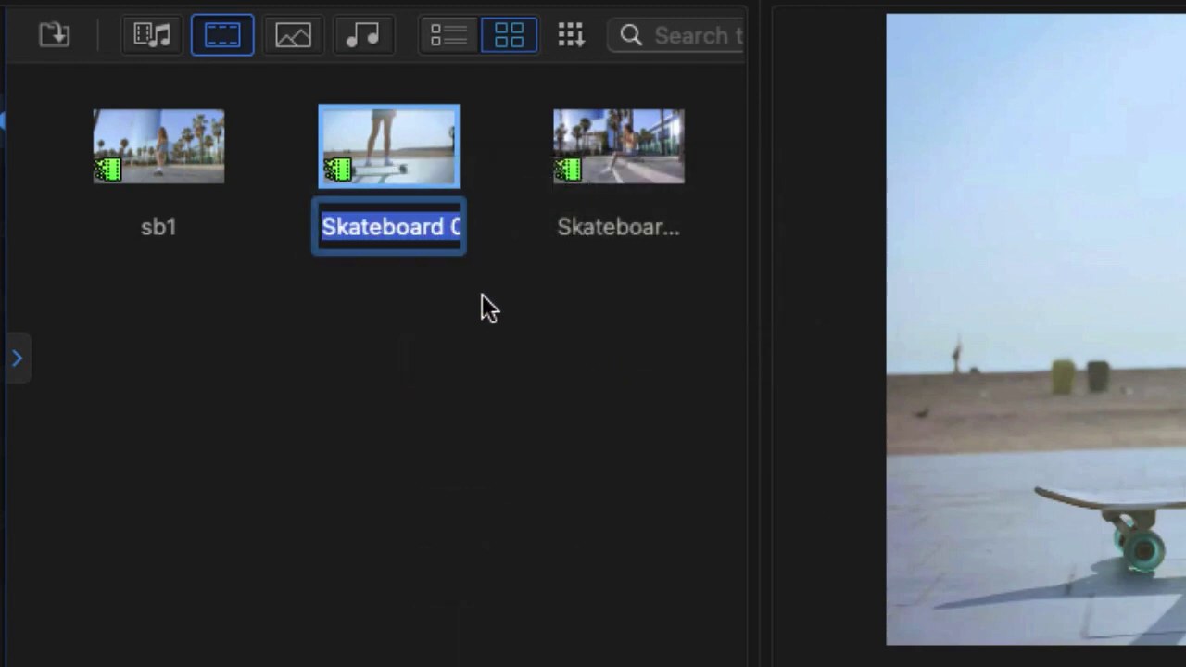
type("video")
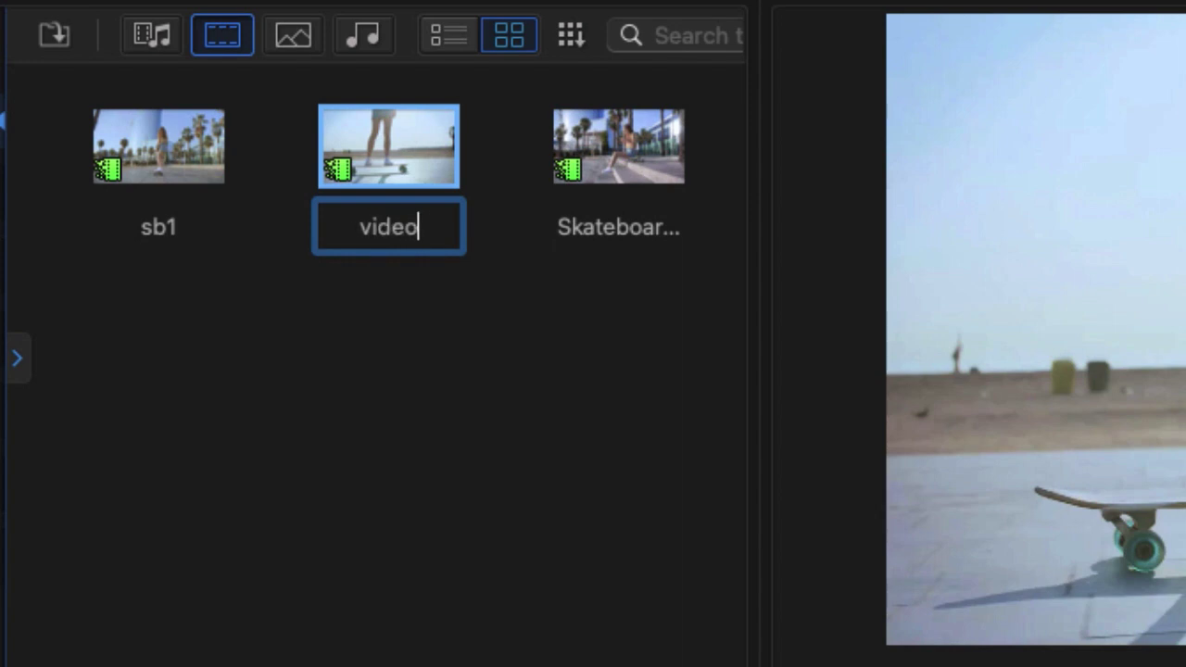
type("2")
key("Return")
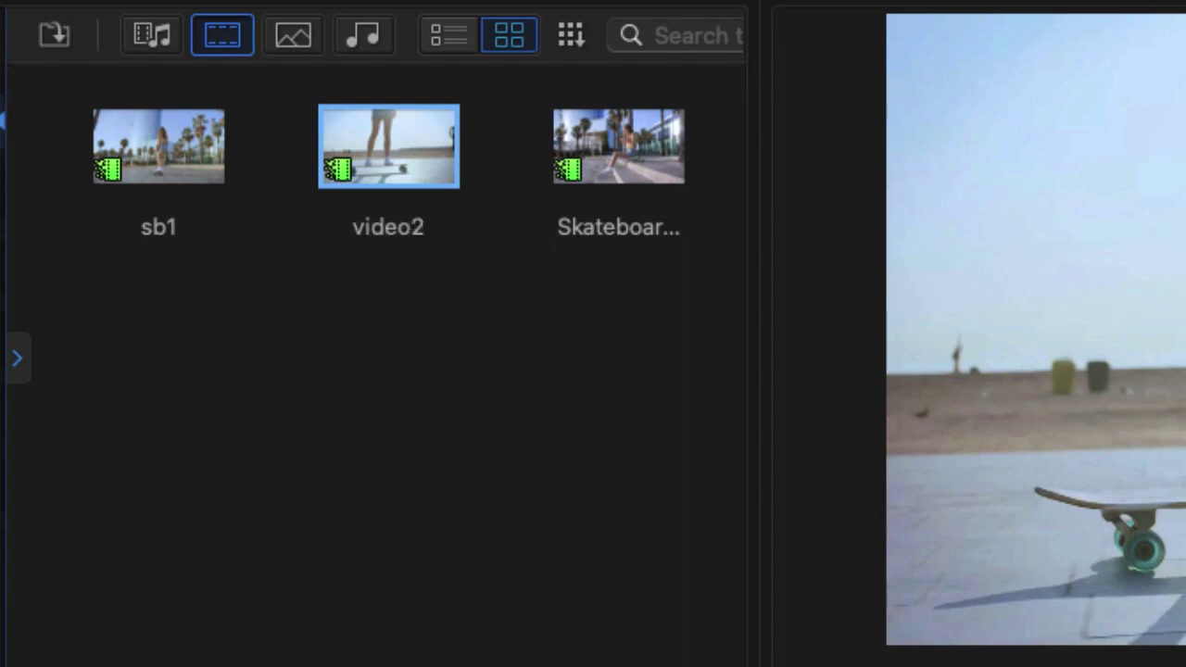
Select the video2 clip together with sb1 in the library.
mouse_move(394, 155)
left_click(638, 262, "super")
left_click(204, 180, "super")
left_click(204, 180, "super")
mouse_move(412, 186)
left_click(191, 206, "super")
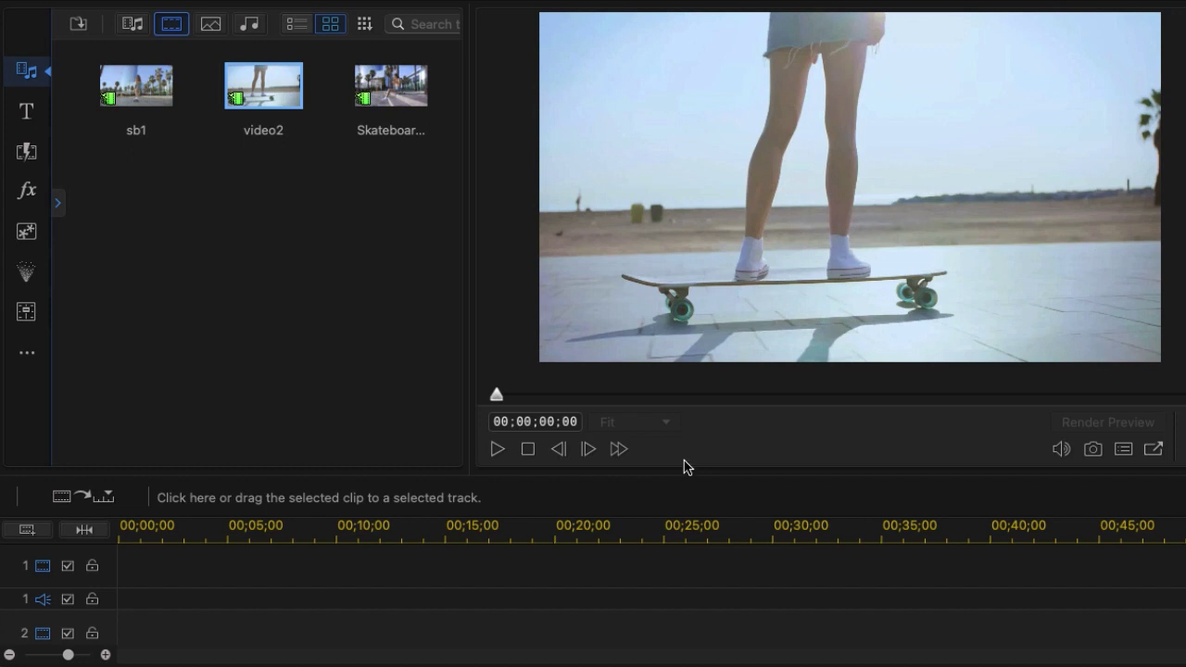
Raise the timeline divider for more room and enlarge the track 1 audio row.
left_click(681, 477)
left_click_drag(682, 477, 658, 226)
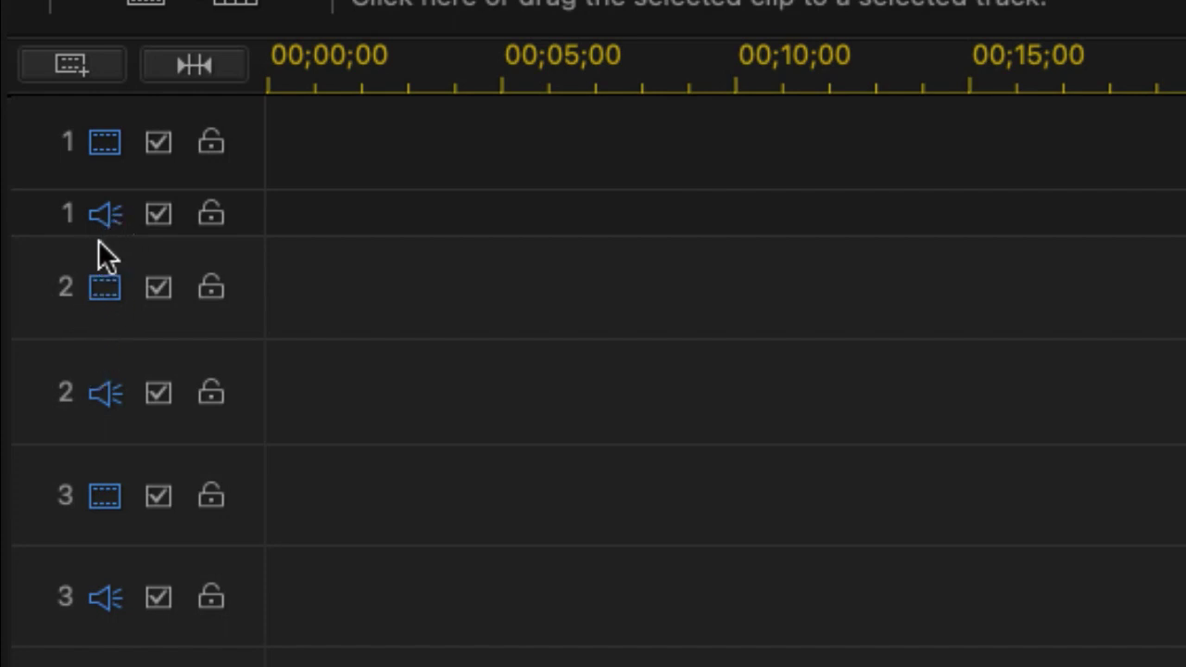
left_click_drag(100, 238, 129, 276)
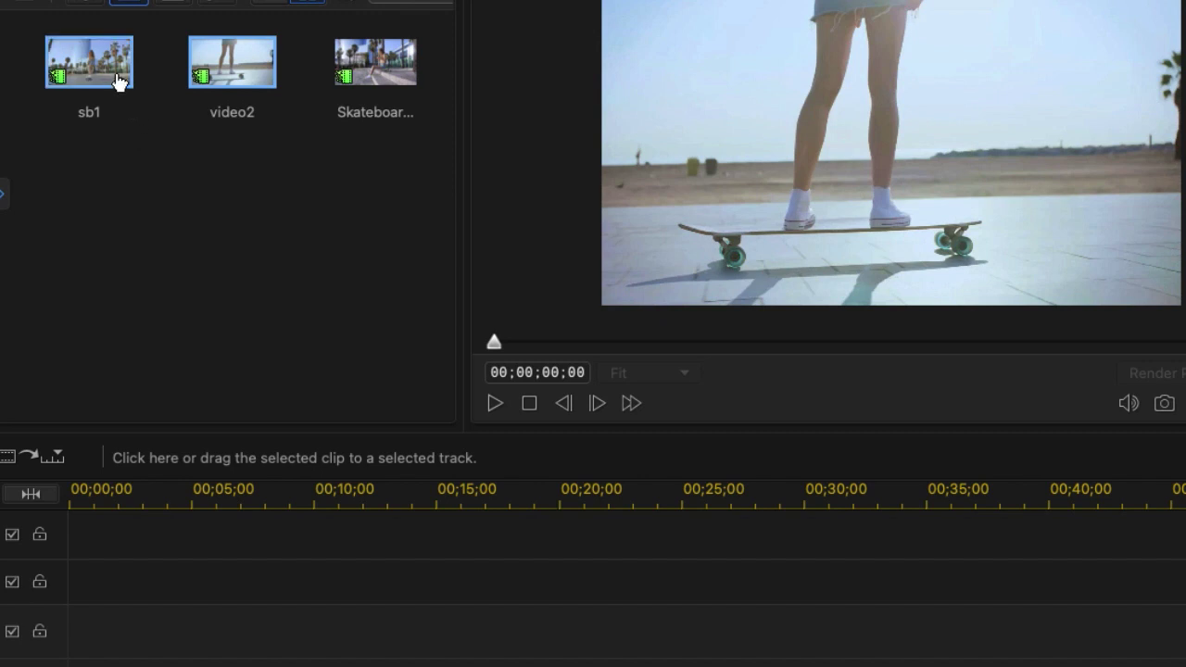
Put the sb1 clip on track 1 and align it to 00;00;00;00.
left_click_drag(115, 79, 151, 561)
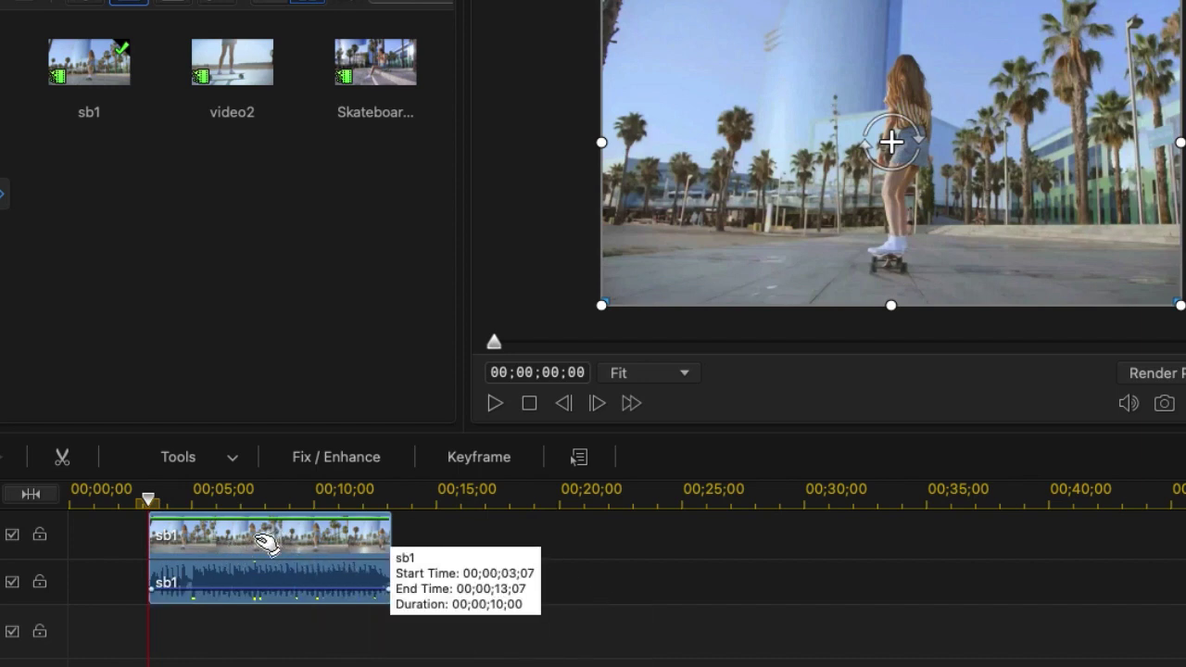
left_click_drag(260, 539, 580, 546)
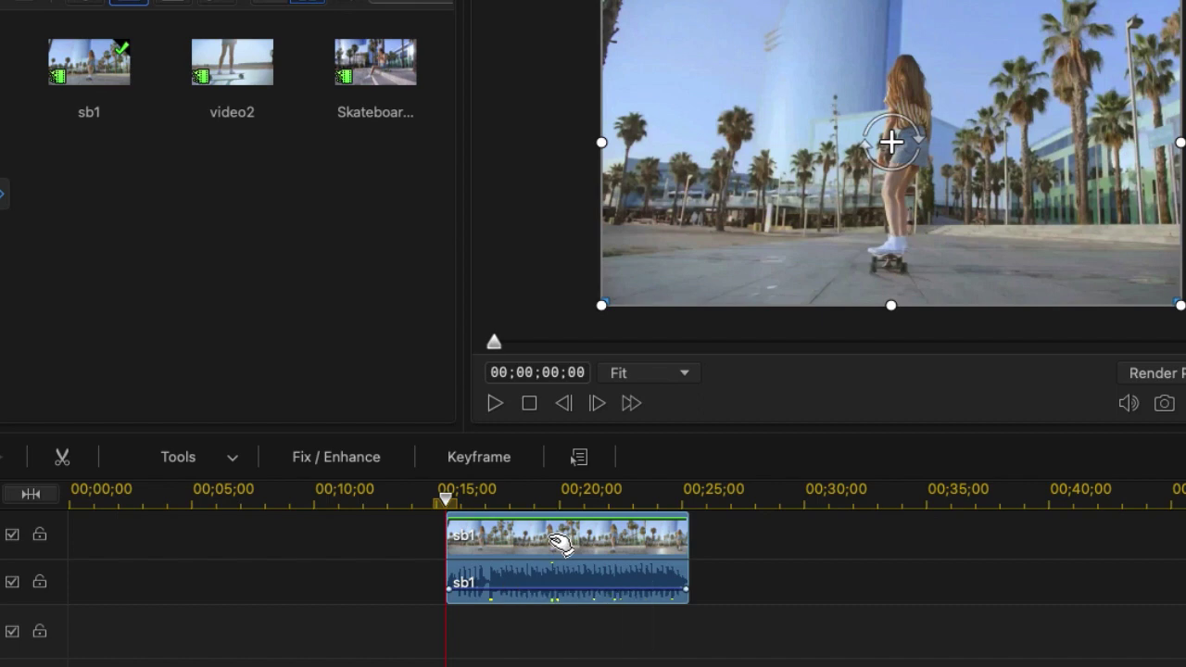
left_click_drag(560, 542, 145, 548)
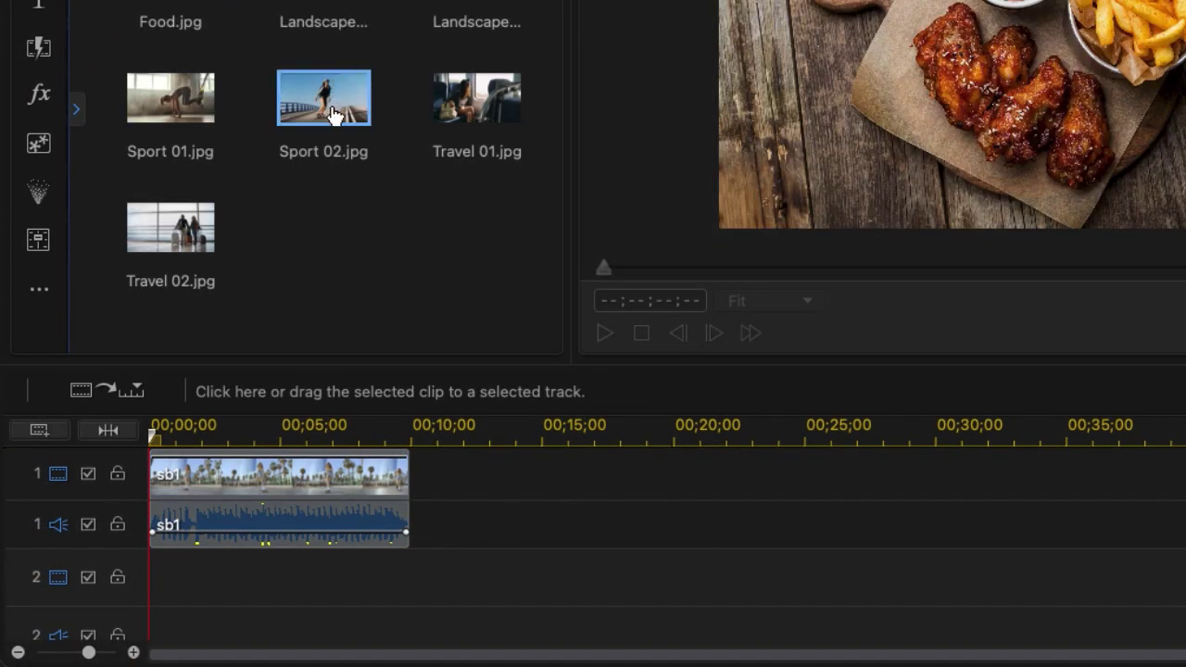
Place Sport 02.jpg on video track 2, spanning 00;00;03;12 to 00;00;08;12.
left_click_drag(331, 110, 235, 598)
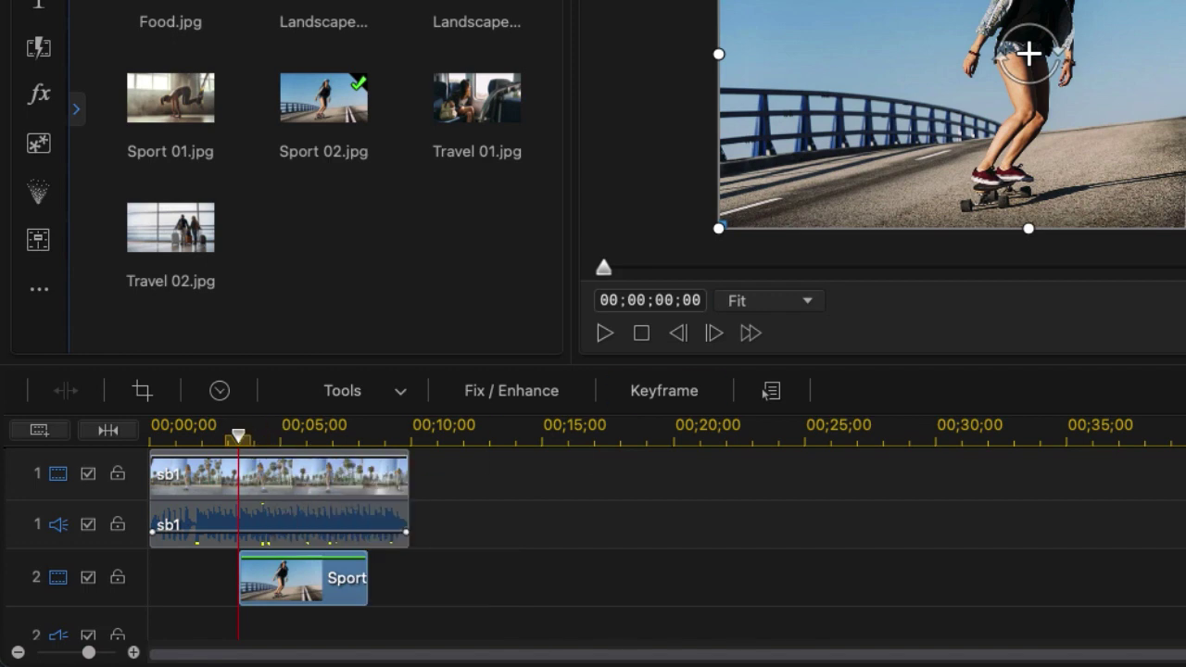
left_click(238, 437)
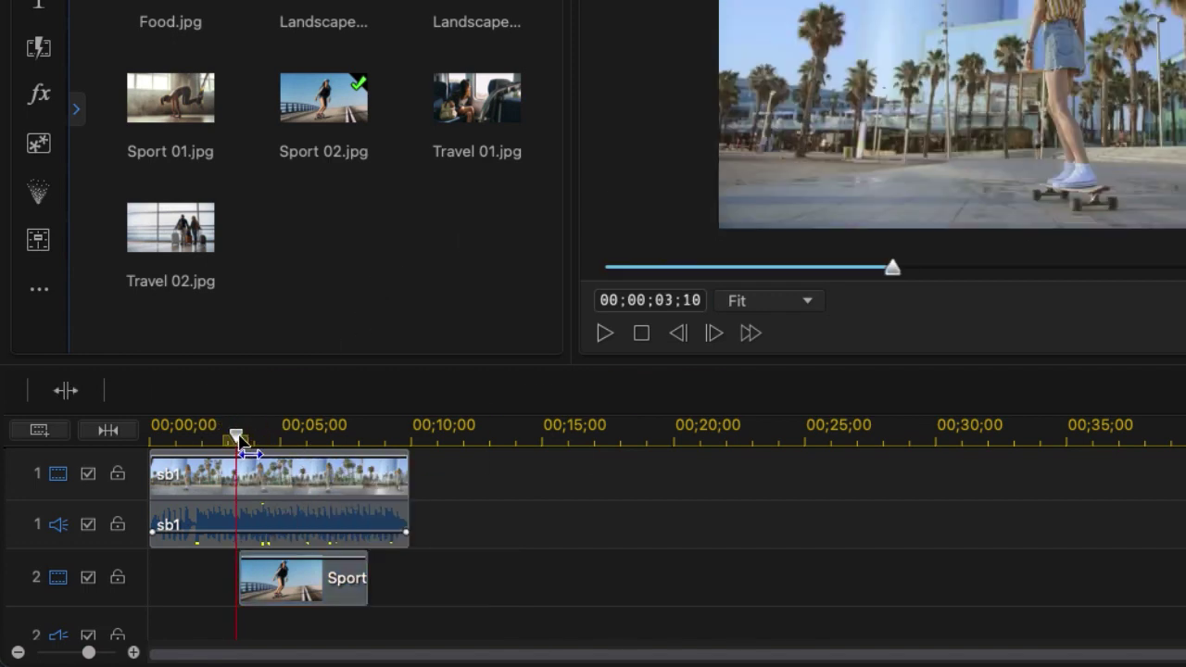
left_click_drag(238, 437, 225, 439)
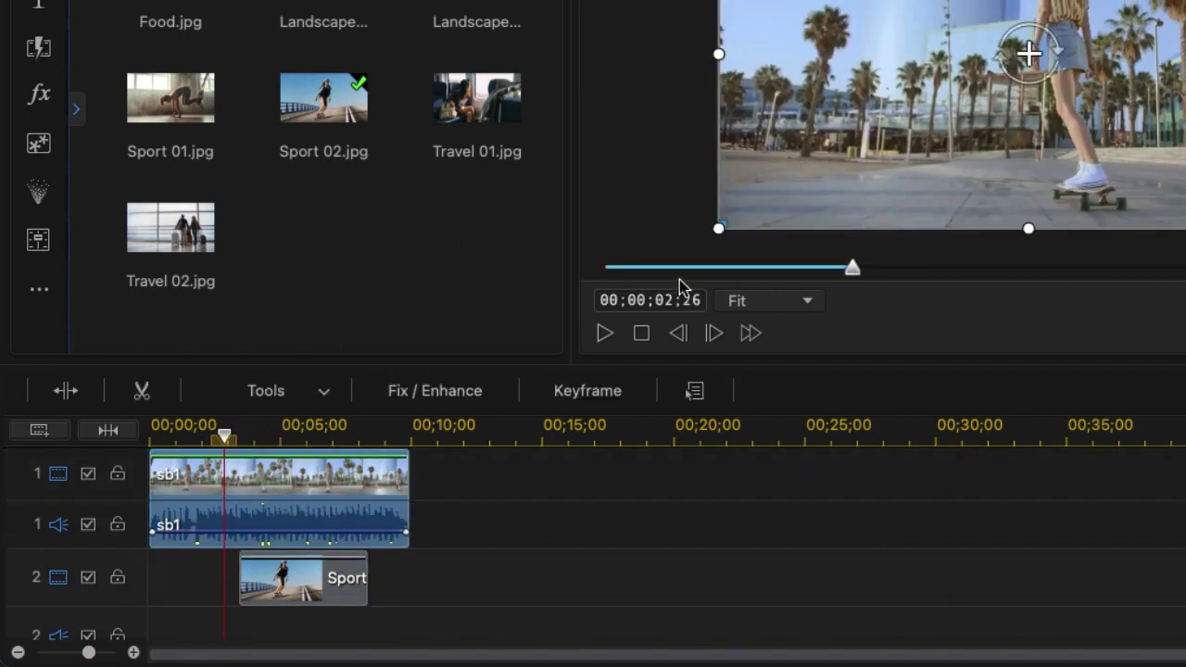
left_click(605, 334)
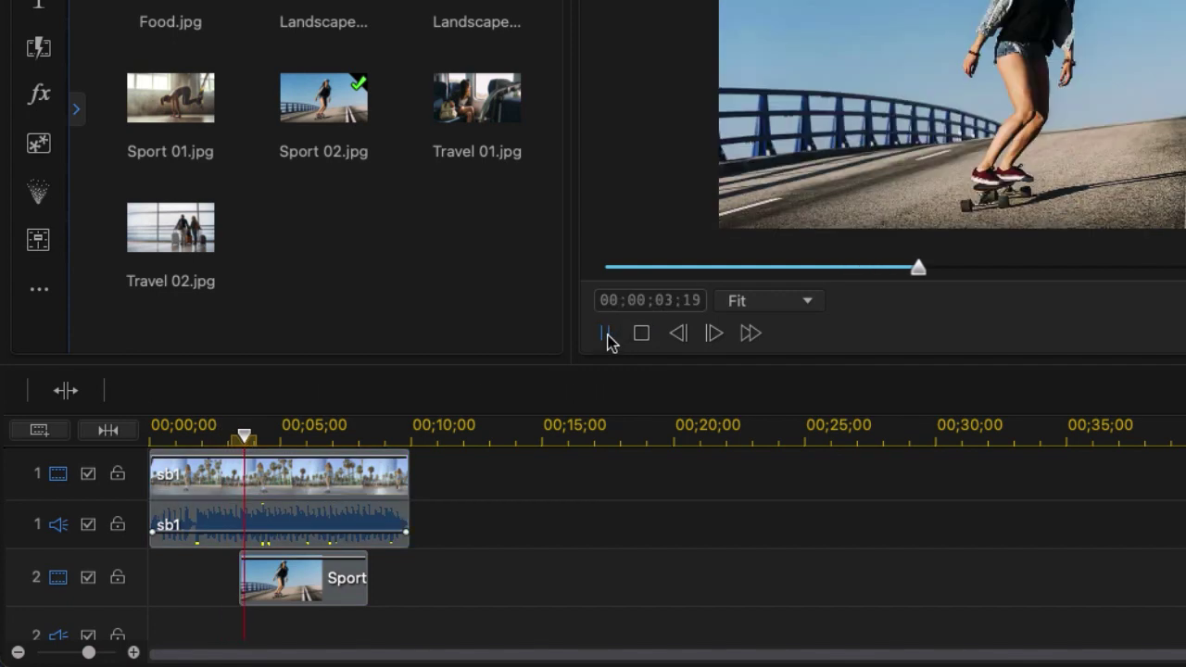
left_click(606, 336)
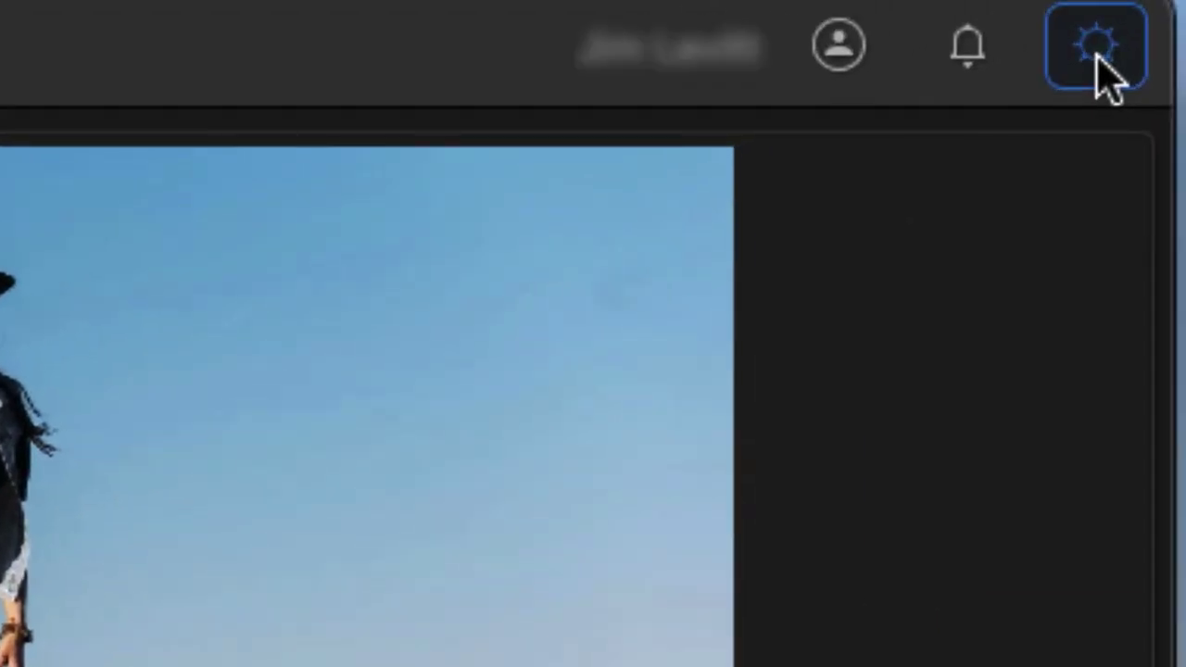
Enable 'Reverse timeline track order (track 1 at bottom)' in Editing preferences and apply it.
left_click(1099, 56)
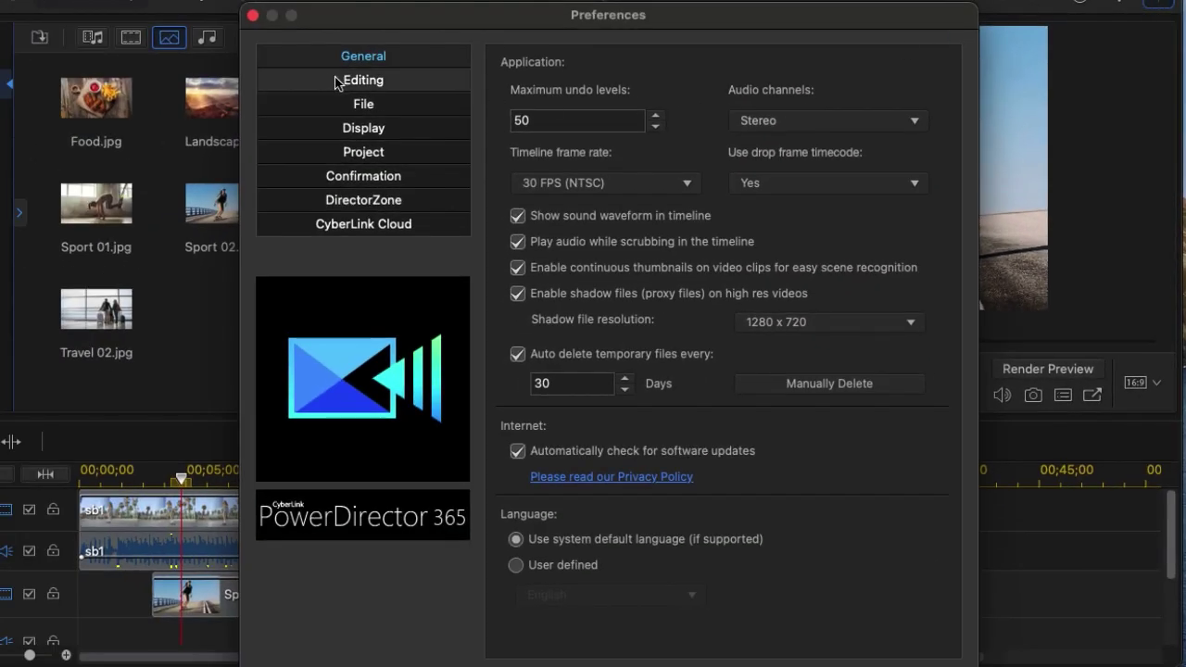
left_click(337, 83)
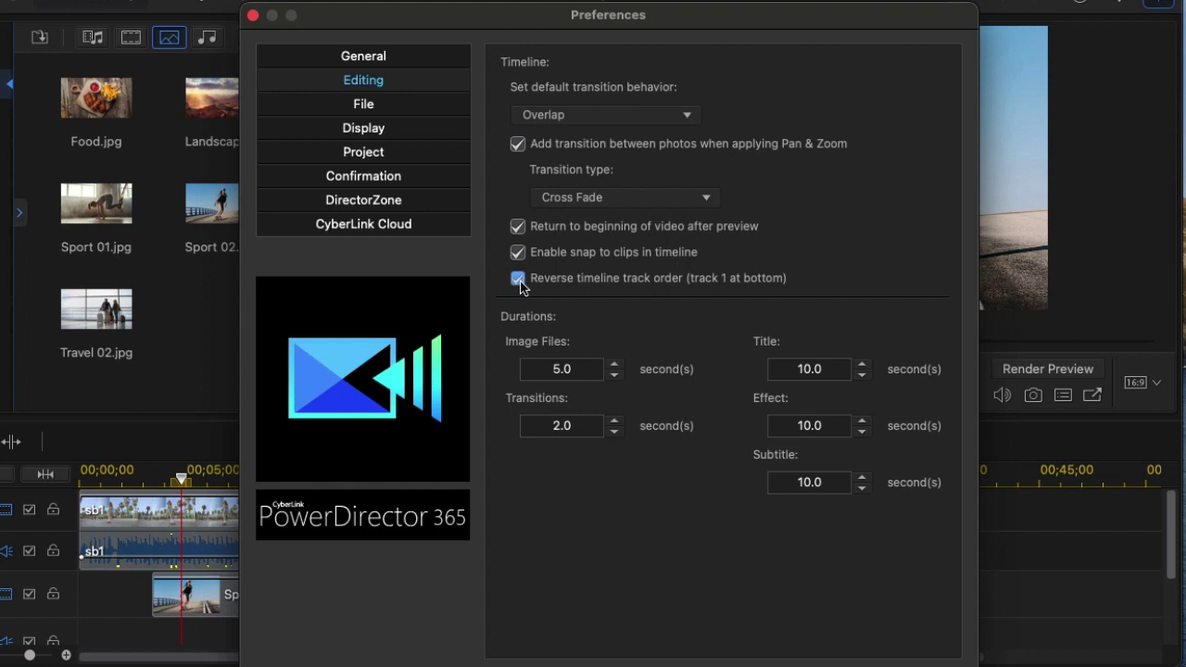
left_click_drag(677, 19, 654, 7)
left_click(878, 656)
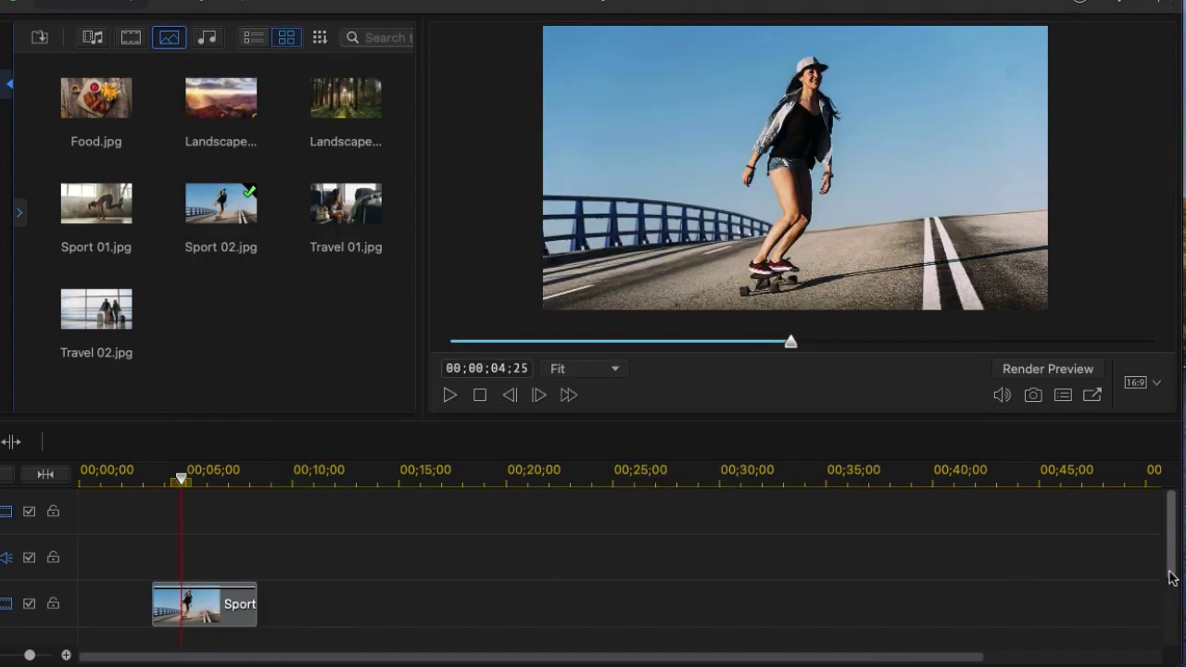
scroll(1169, 593, "down", 2)
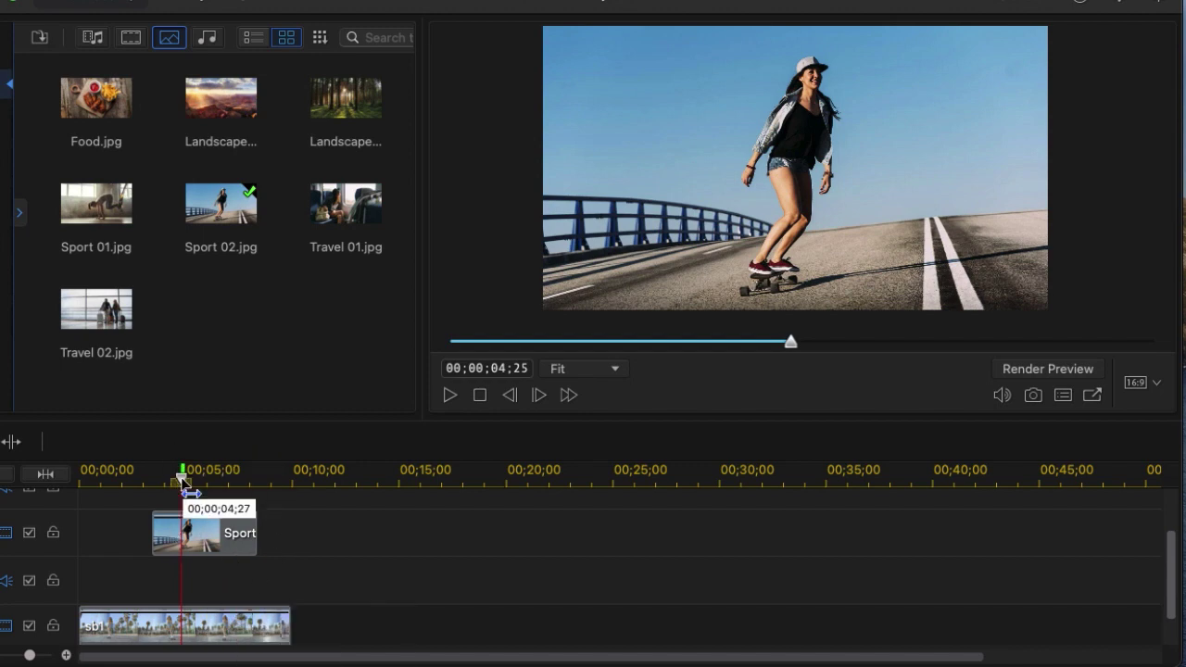
left_click_drag(181, 479, 192, 502)
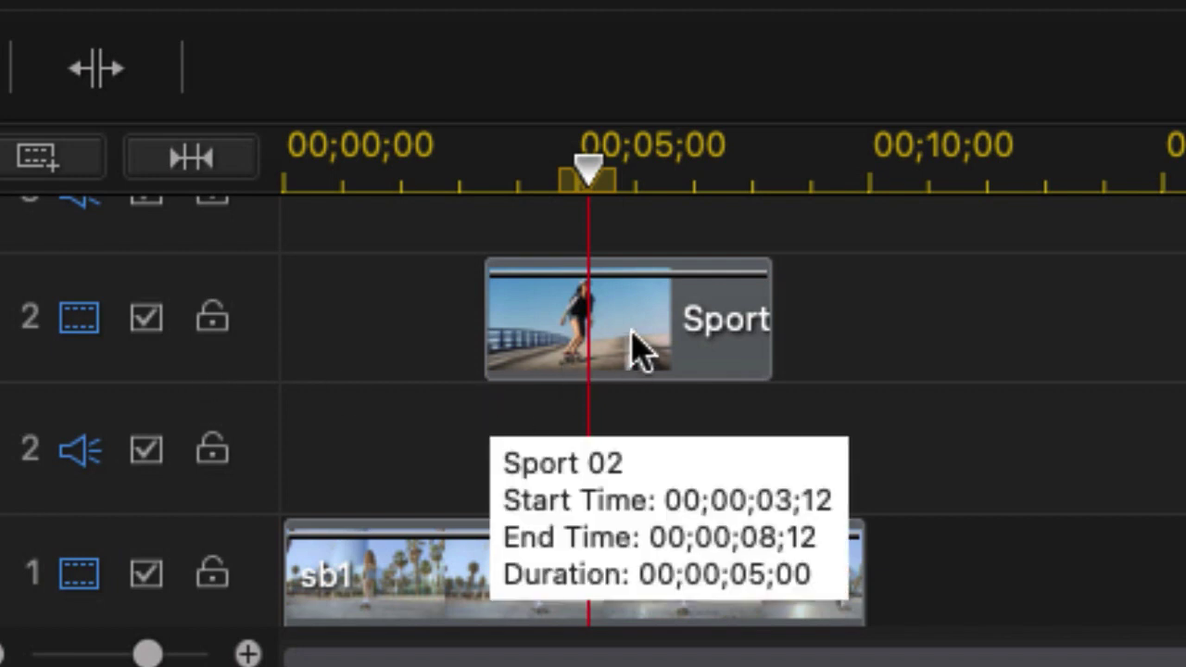
Move Sport 02 onto track 1 after sb1, then add the Default title after it at 00;00;17;02.
left_click_drag(649, 319, 1075, 622)
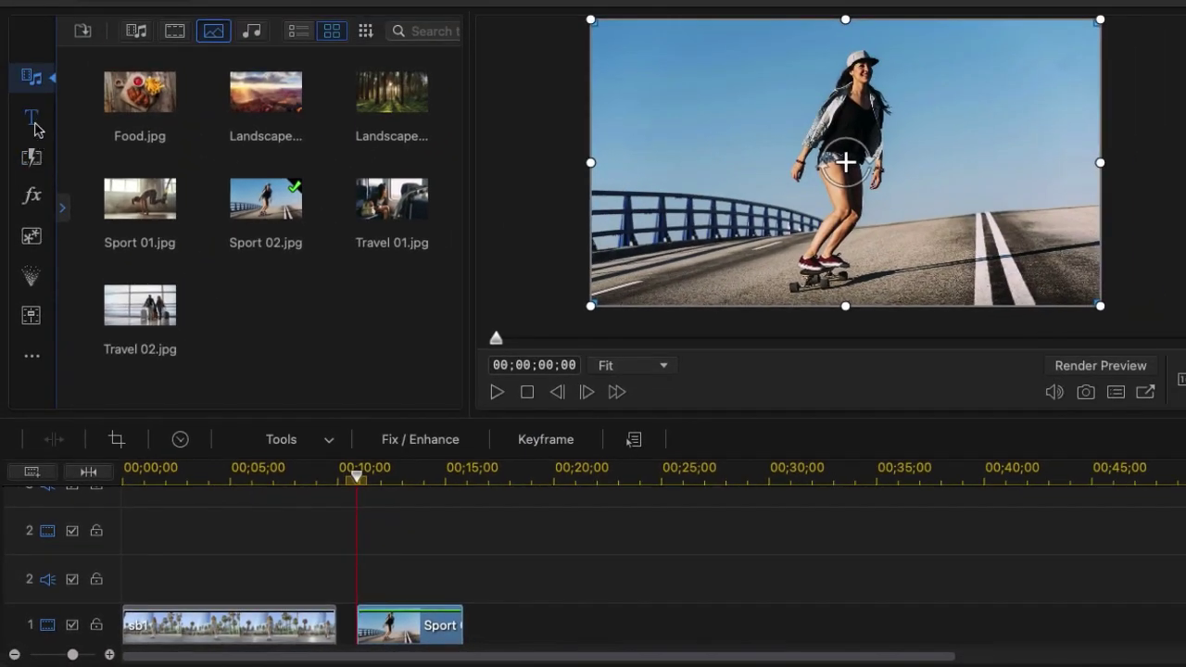
left_click(32, 119)
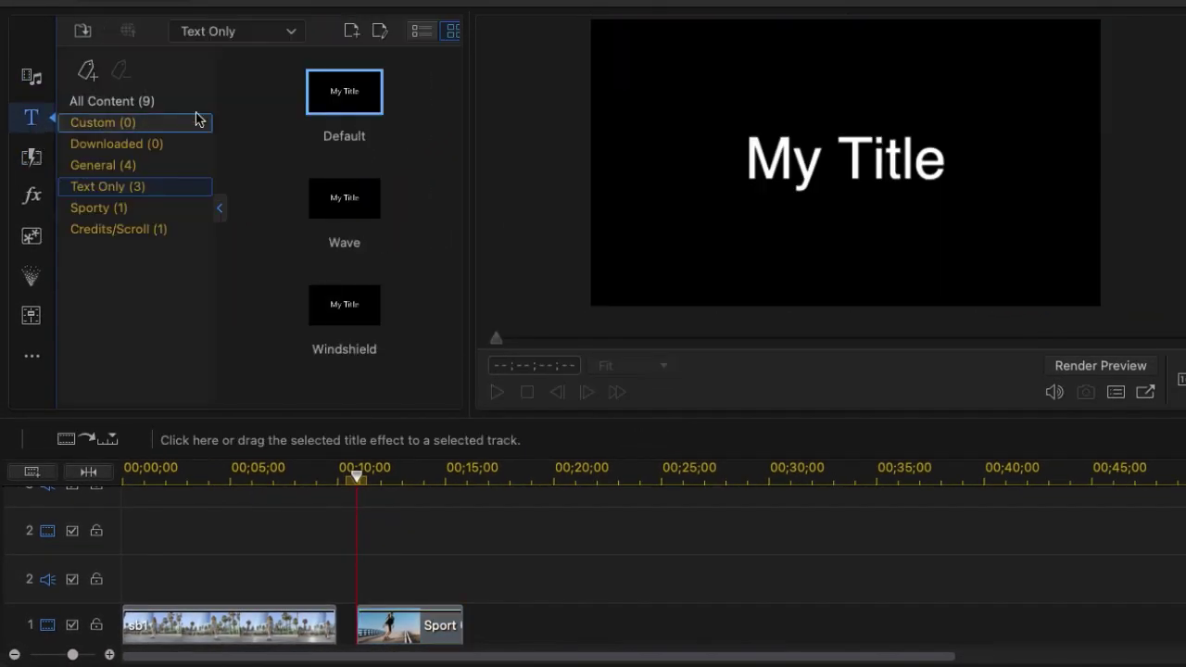
left_click_drag(352, 103, 490, 633)
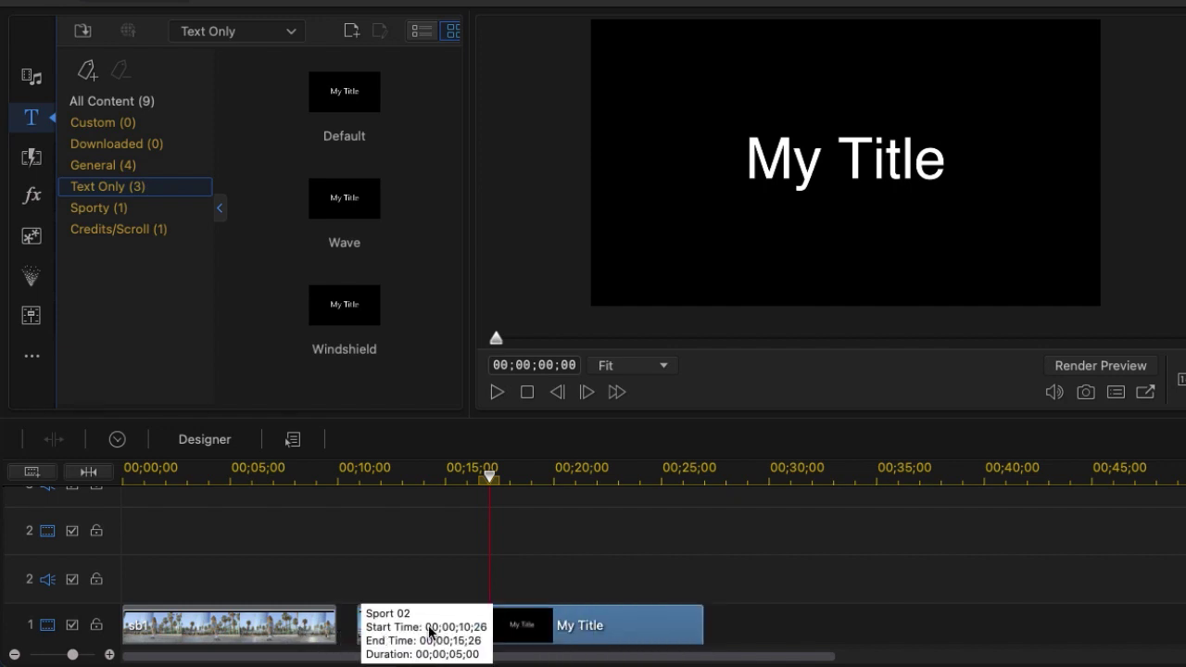
left_click_drag(408, 630, 430, 630)
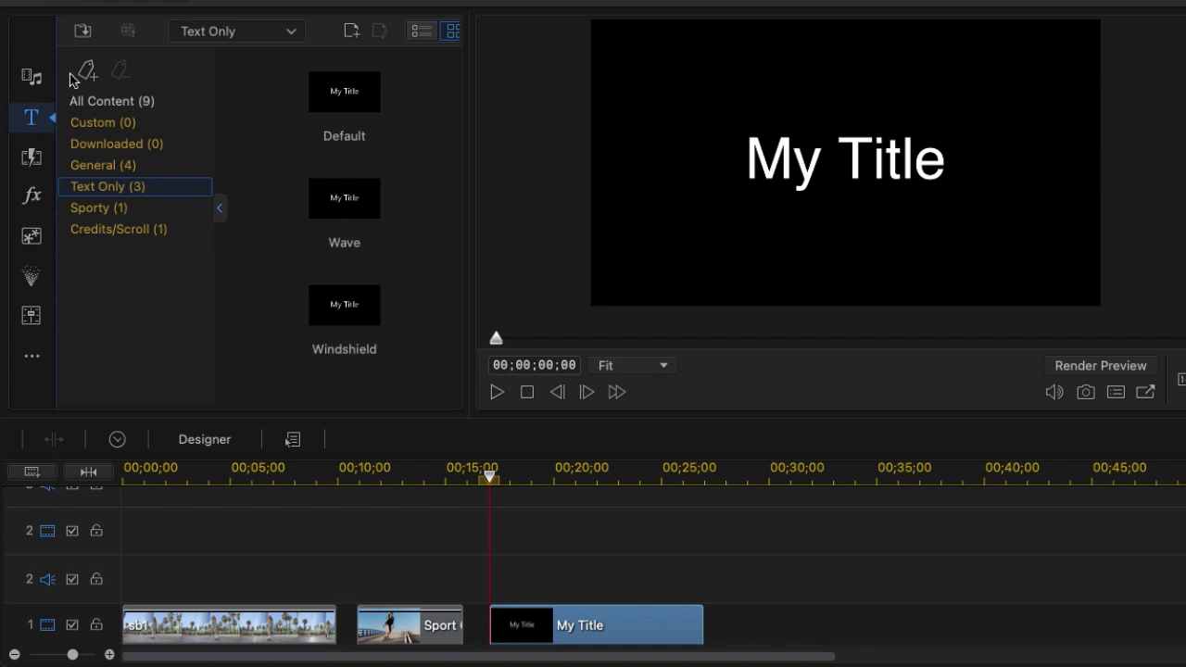
left_click(33, 76)
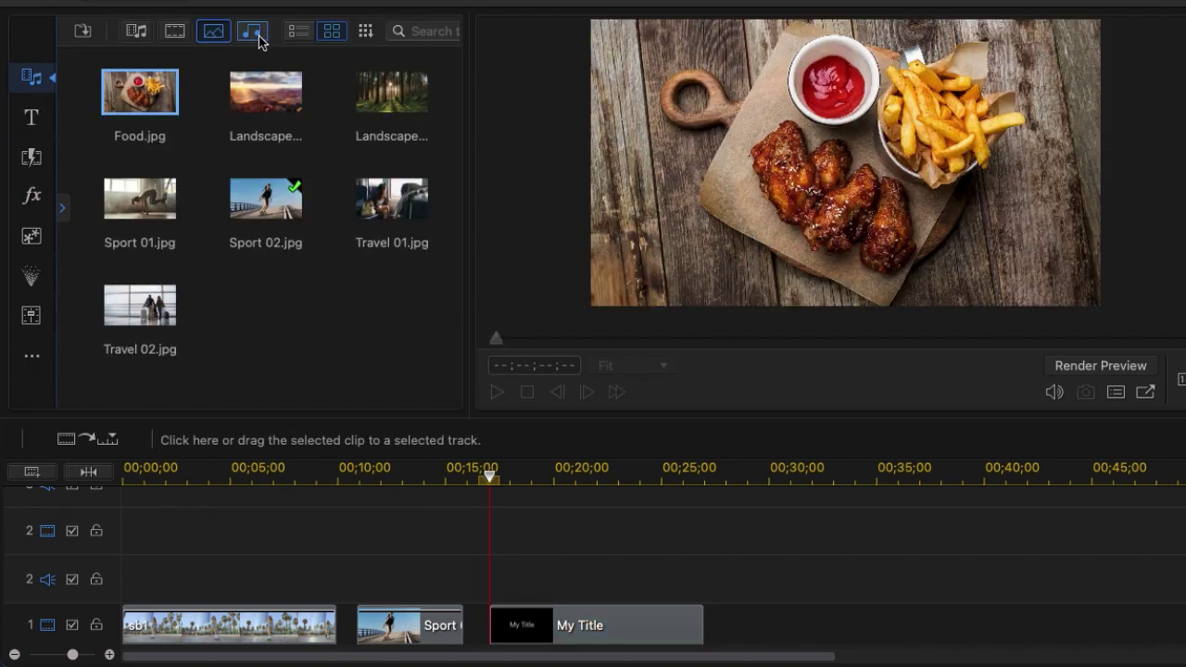
Filter the library to music and place the Mahoroba track on audio track 2.
left_click(252, 33)
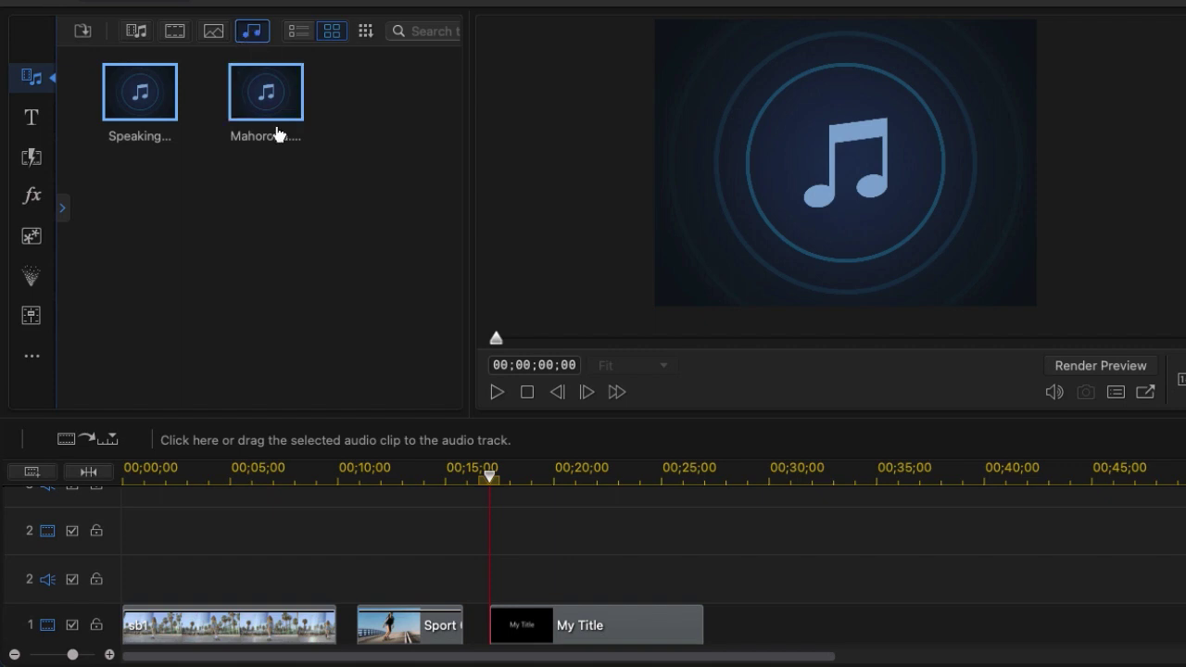
left_click_drag(271, 106, 184, 576)
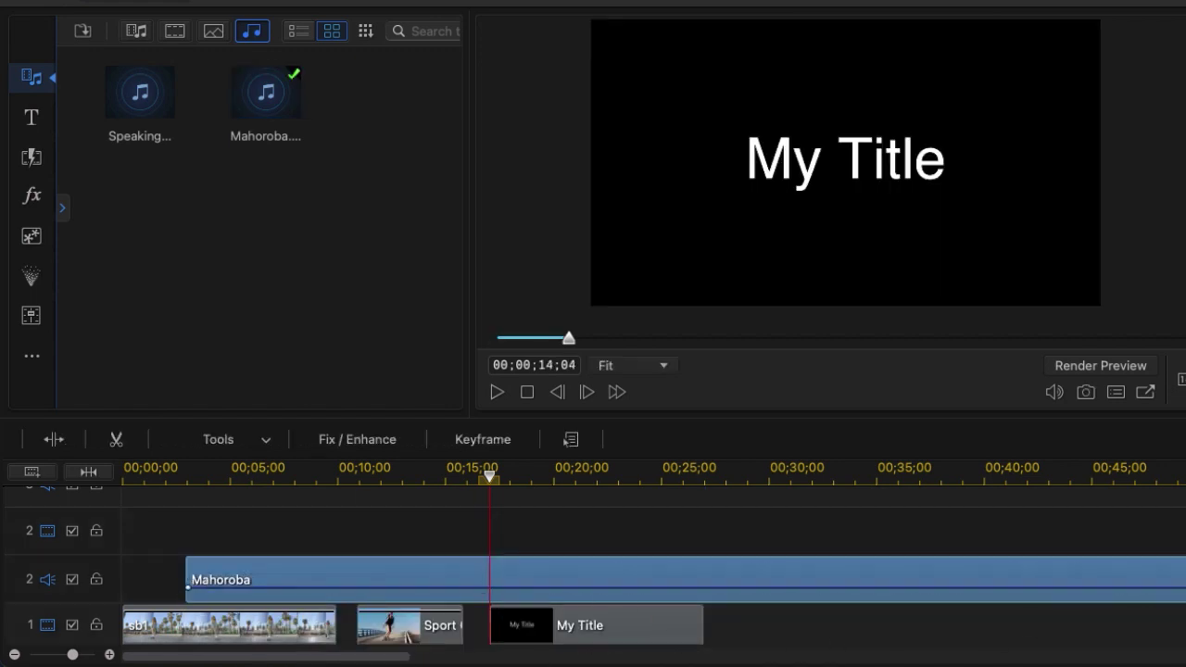
scroll(493, 629, "down", 1)
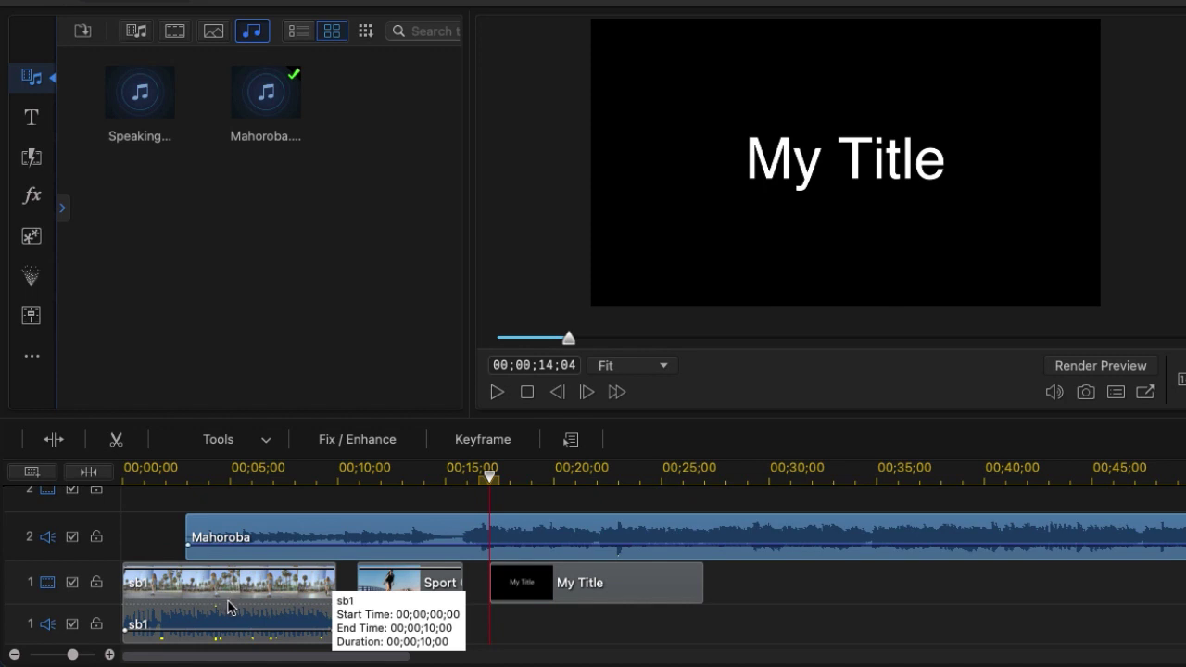
Raise Mahoroba's volume and slide it on audio track 2 to start near 00;00;05;26.
left_click_drag(332, 542, 492, 614)
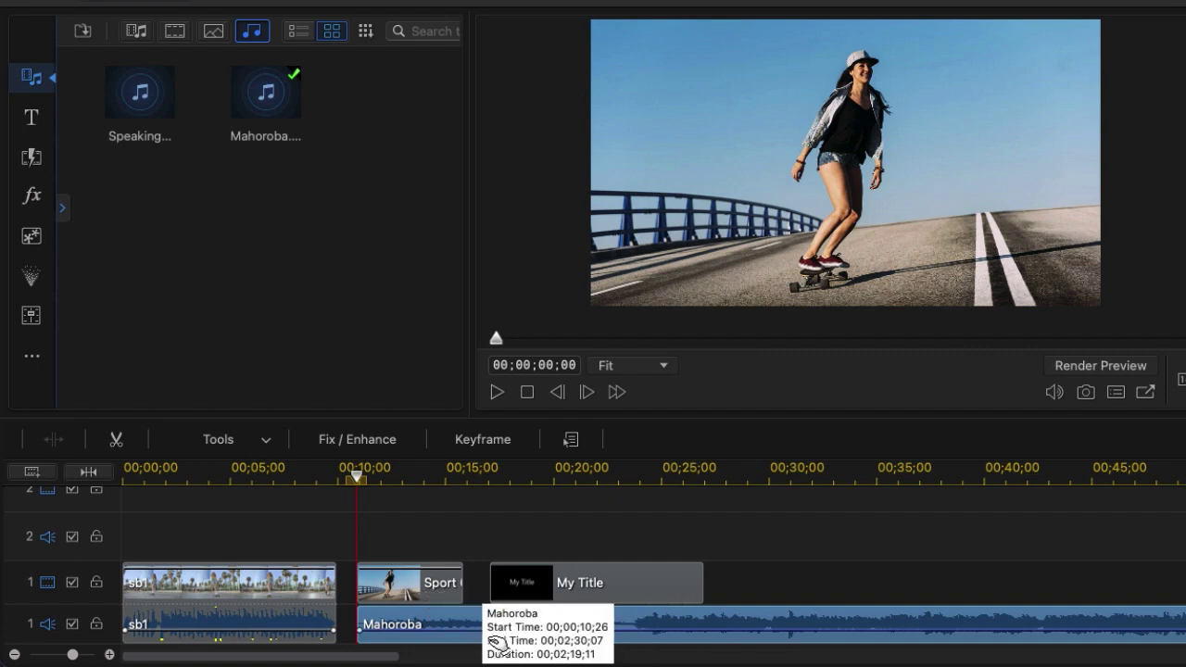
mouse_move(468, 624)
left_mouse_down()
mouse_move(464, 537)
mouse_move(464, 624)
left_mouse_up()
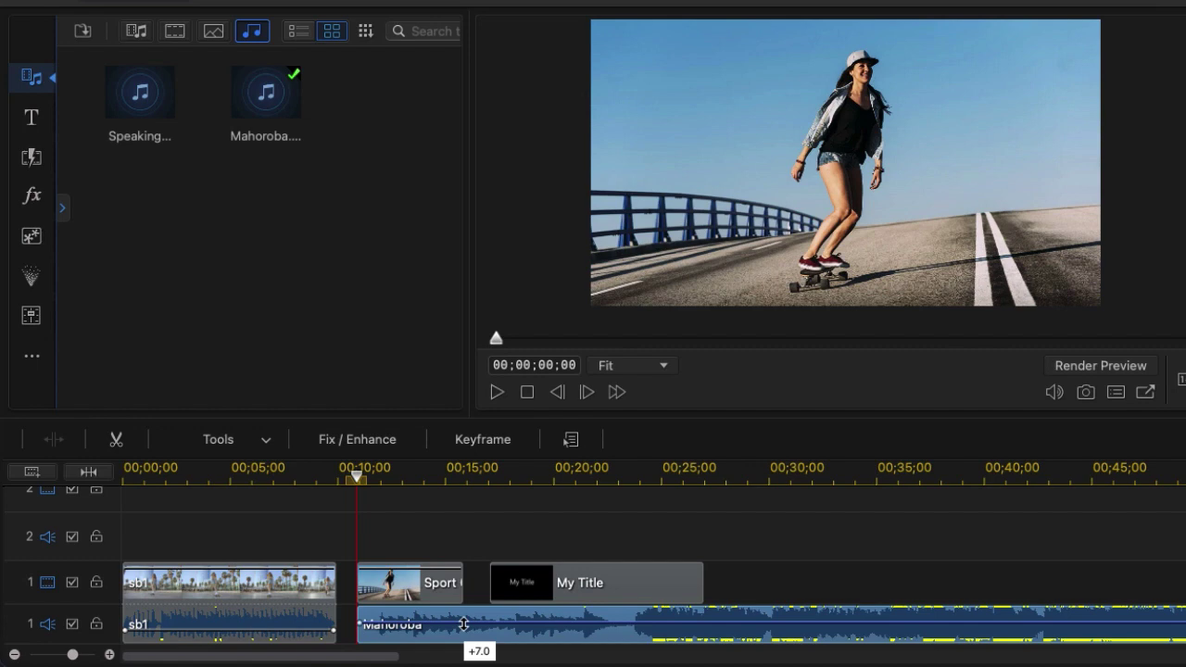
left_click_drag(701, 636, 702, 537)
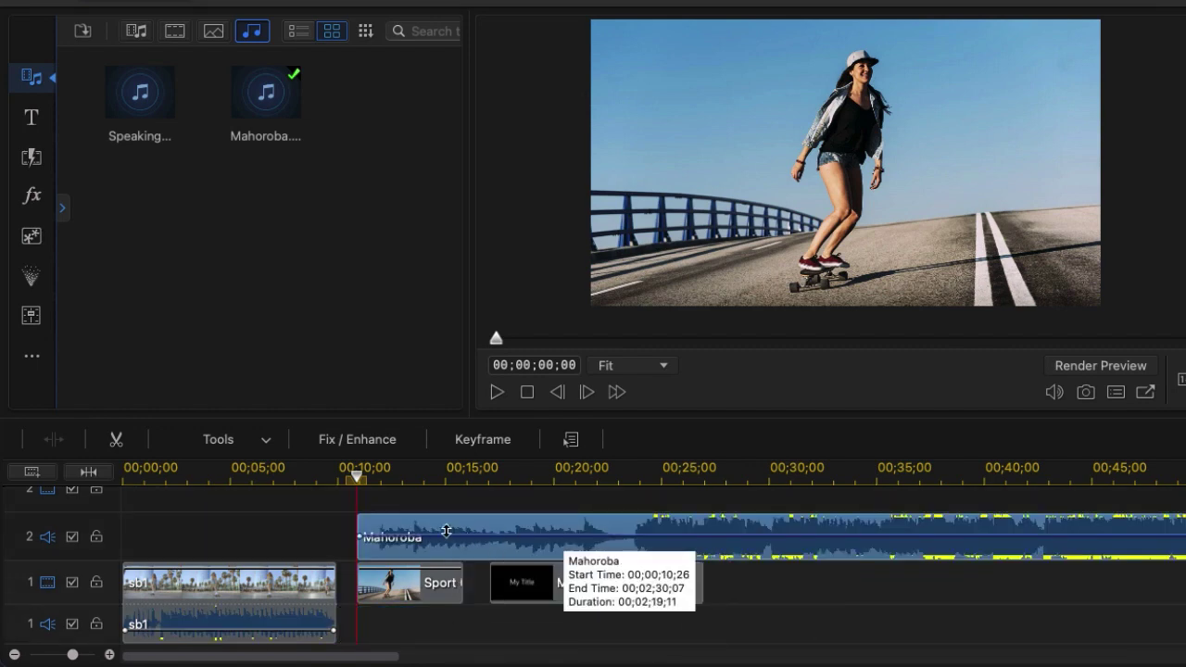
left_click_drag(622, 530, 493, 523)
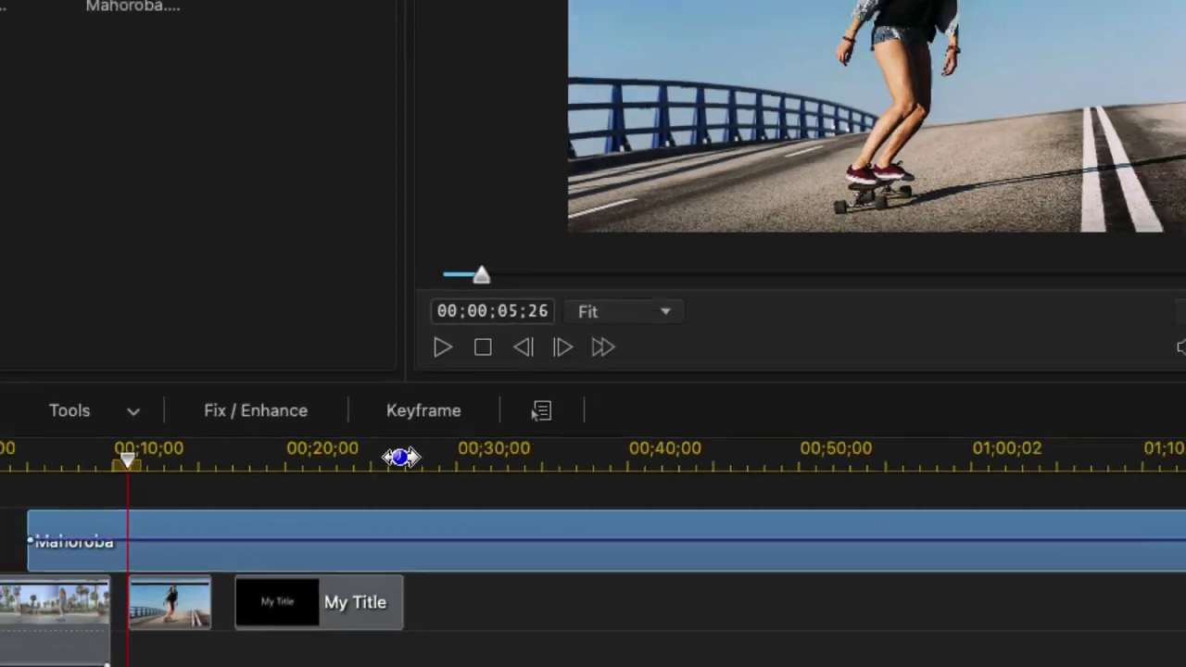
Zoom the timeline out so the whole movie, including Mahoroba's full length, is visible.
left_click_drag(400, 457, 603, 490)
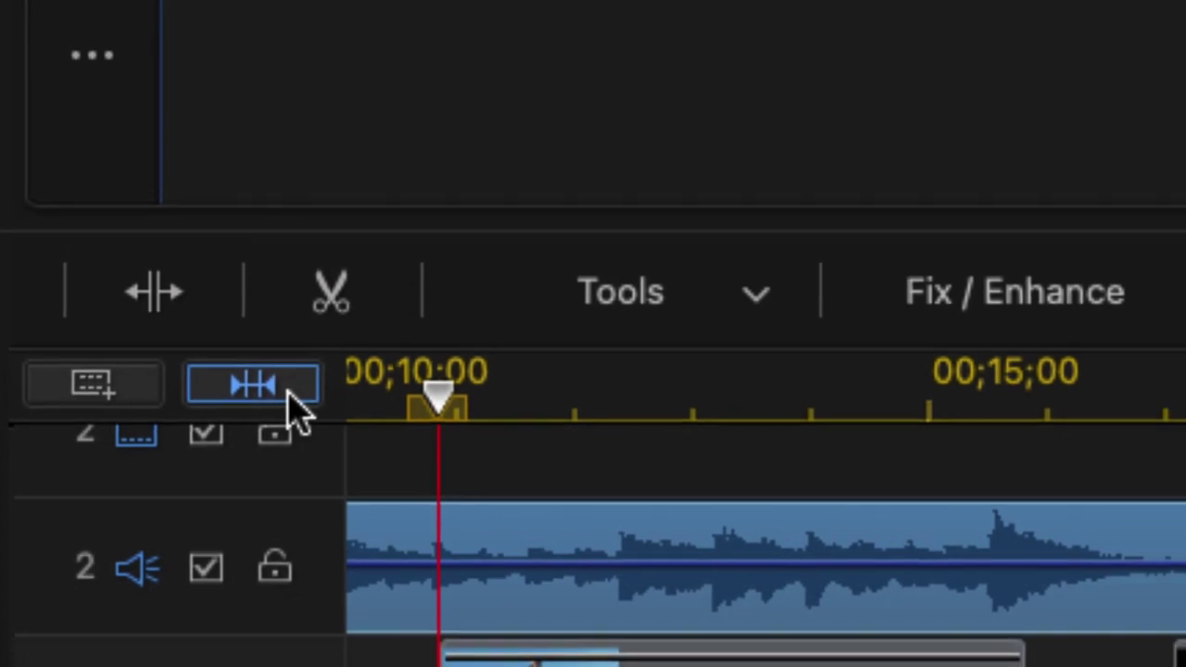
left_click(304, 381)
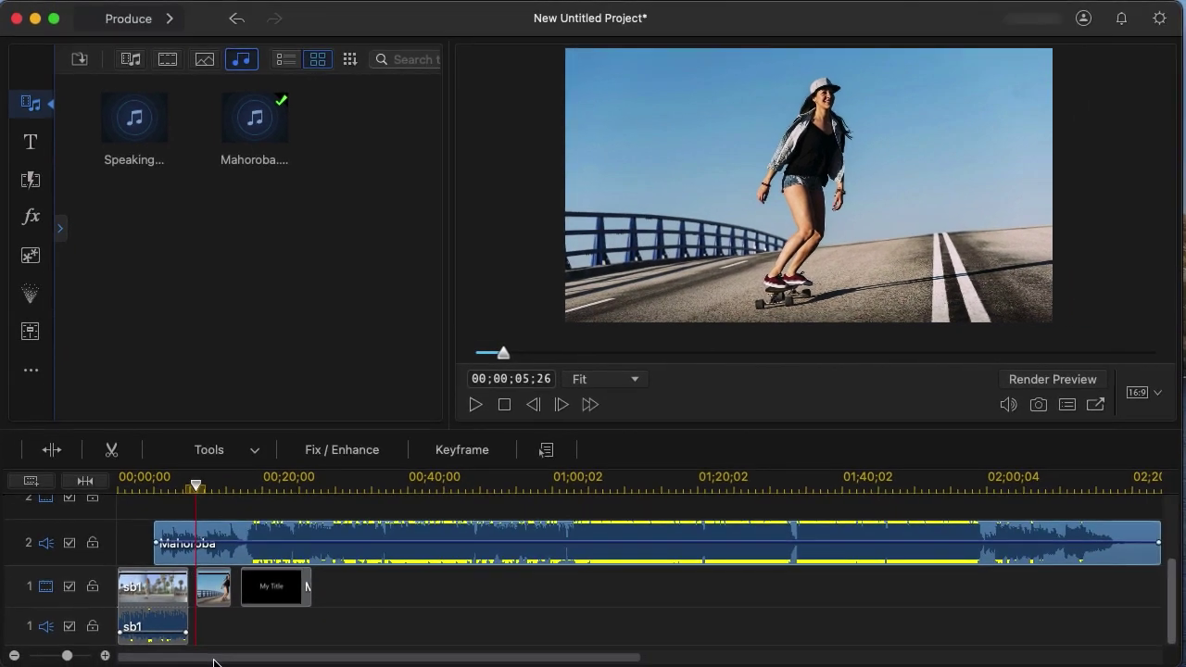
Reposition the 10-second My Title clip on track 1 to run 00;01;17;07 to 00;01;27;07.
left_click_drag(214, 663, 252, 663)
left_click_drag(206, 587, 1028, 627)
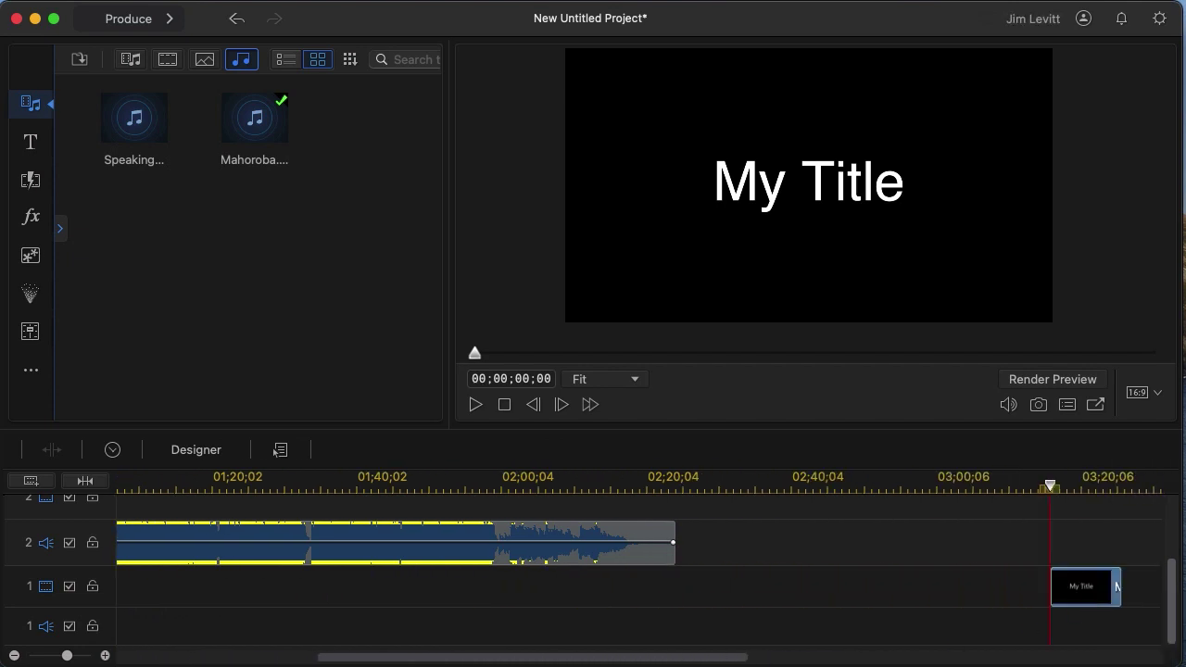
left_click_drag(547, 661, 233, 657)
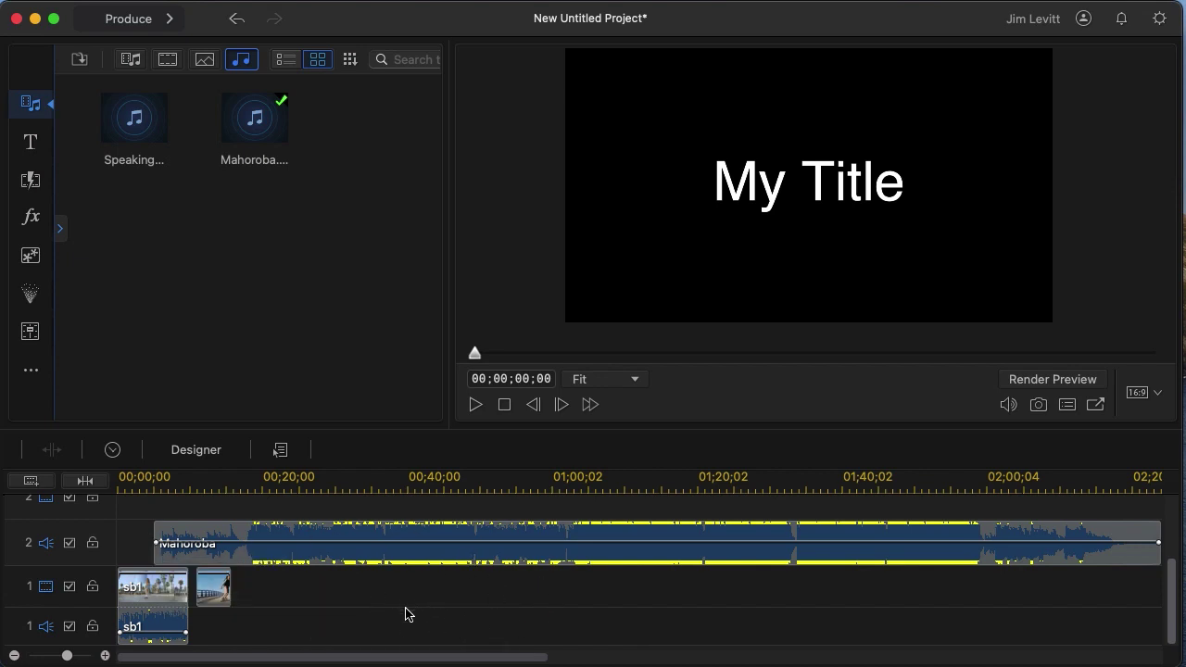
left_click(82, 481)
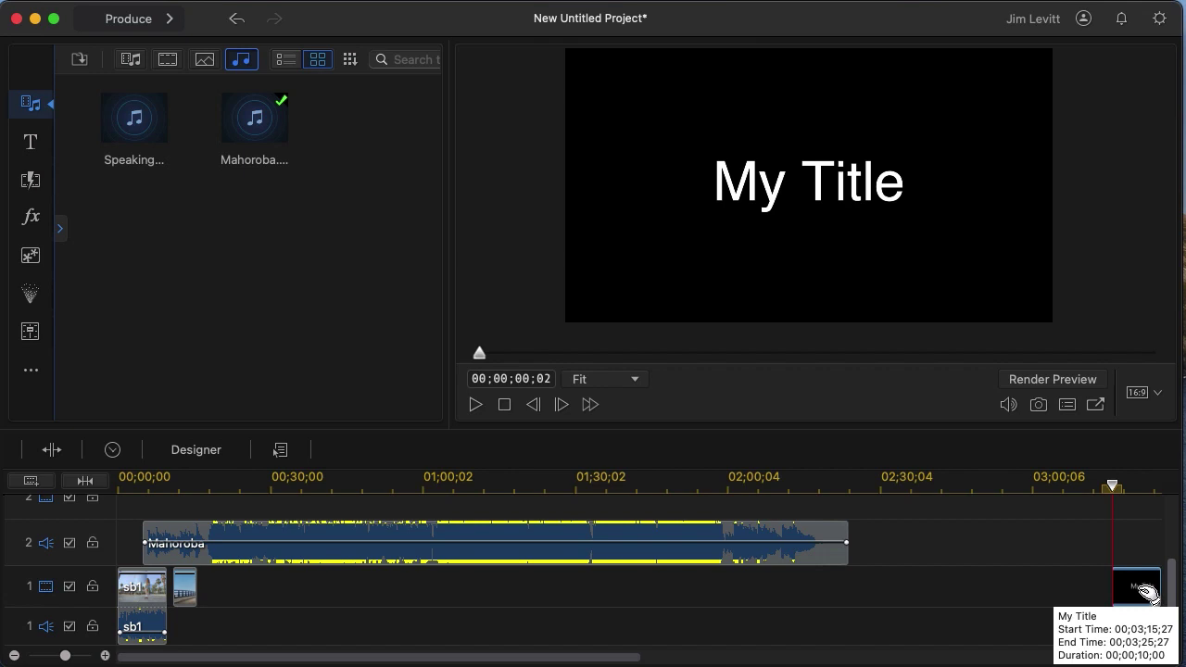
left_click_drag(1146, 591, 535, 598)
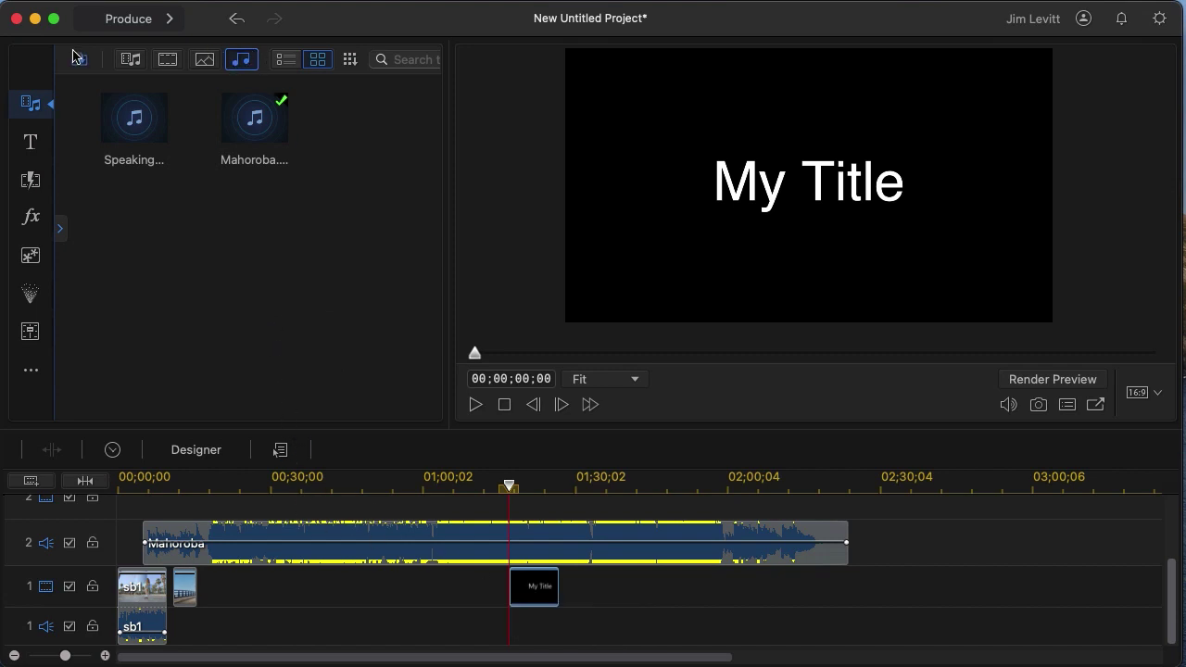
Switch the Media room filter back to All media.
left_click(140, 63)
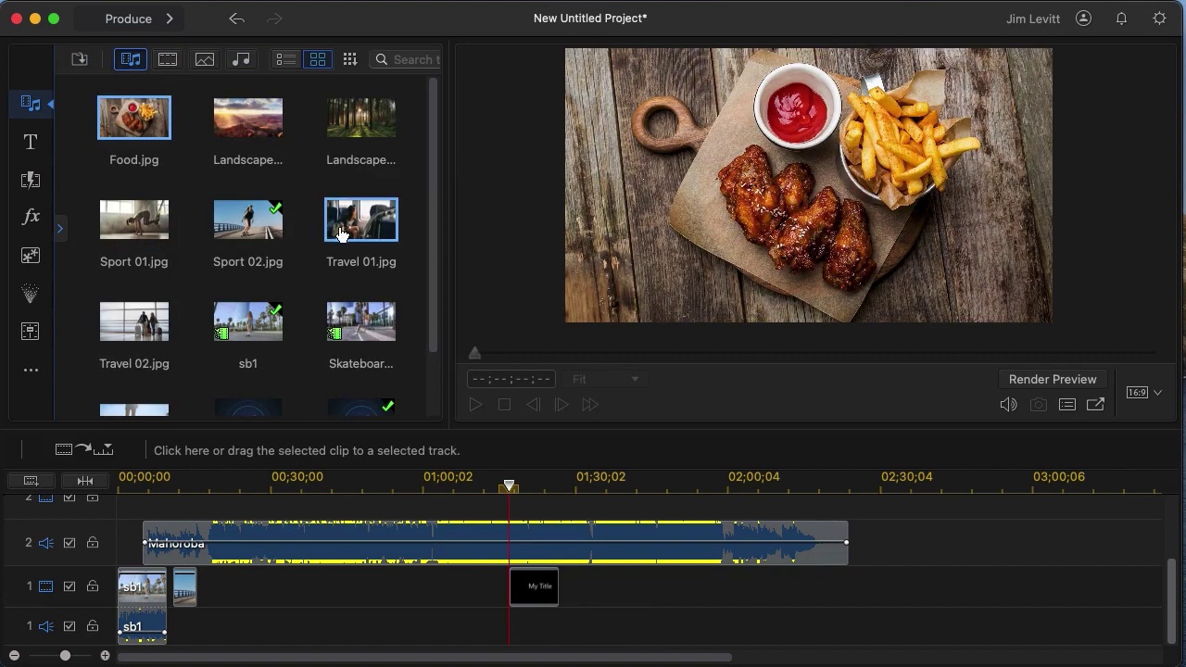